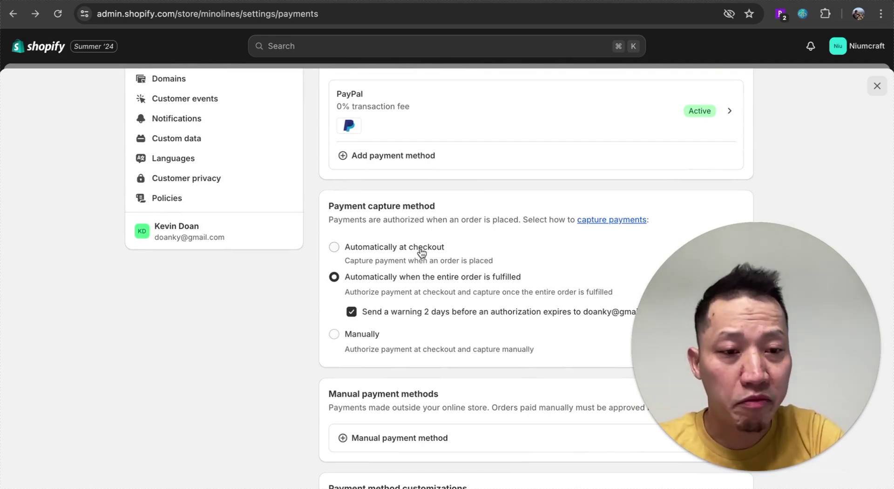
# Try the payment capture option Automatically at checkout and restore Automatically when the entire order is fulfilled
pyautogui.click(422, 253)
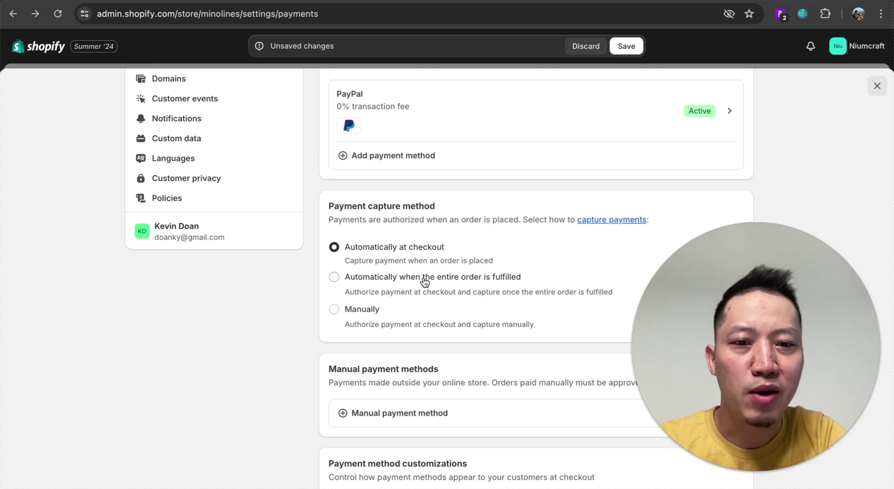
pyautogui.scroll(1, 425, 282)
pyautogui.scroll(-1, 424, 281)
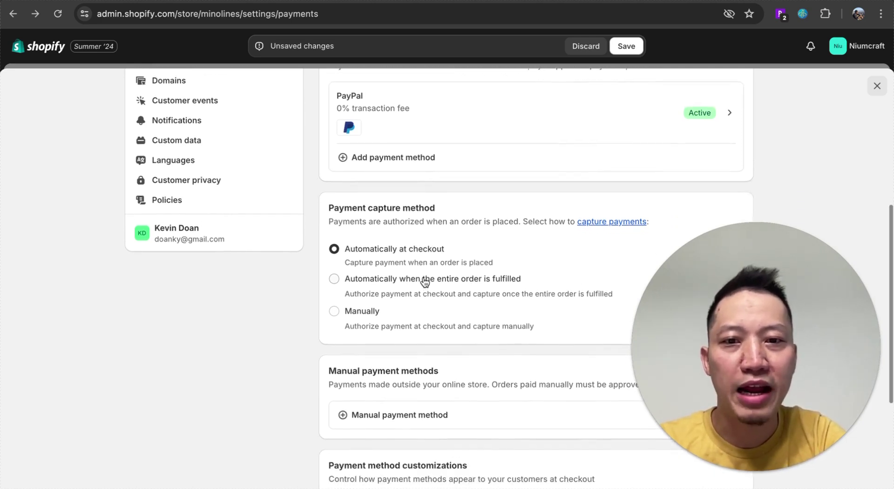
pyautogui.click(425, 279)
pyautogui.scroll(6, 425, 282)
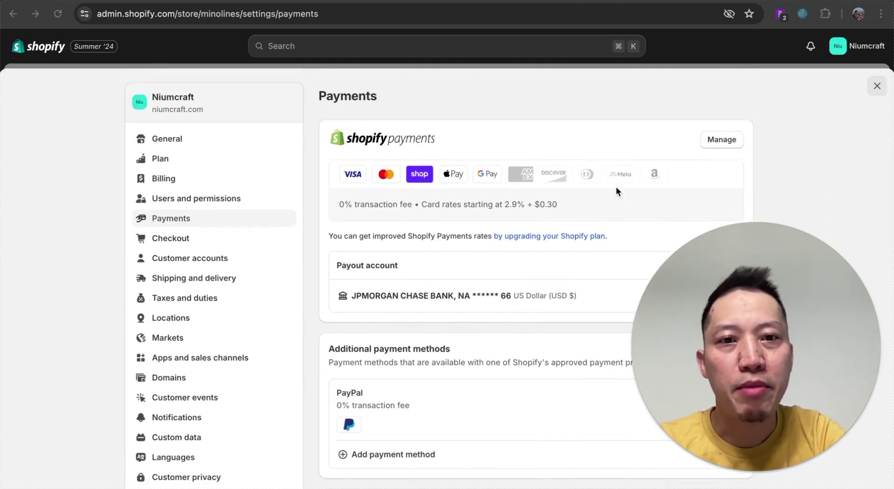
# Open the Shopify Payments management settings and examine the automatic charge decline rules for fraud prevention
pyautogui.scroll(-1, 615, 189)
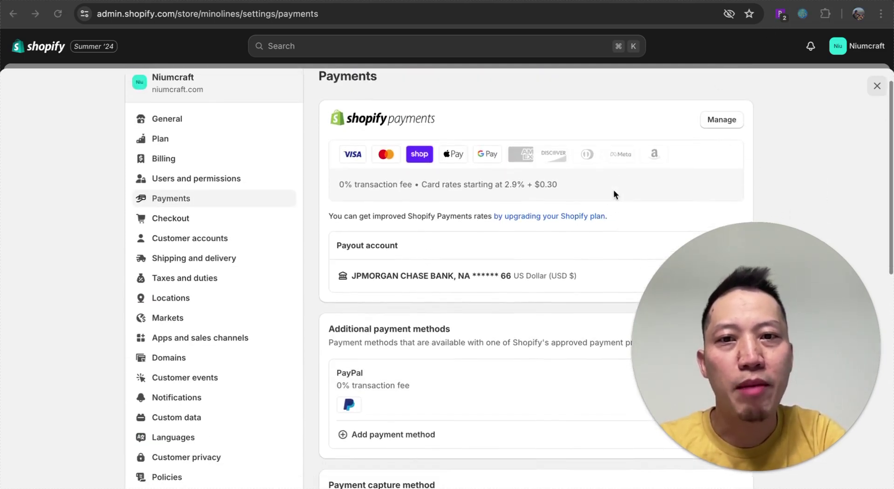
pyautogui.click(728, 117)
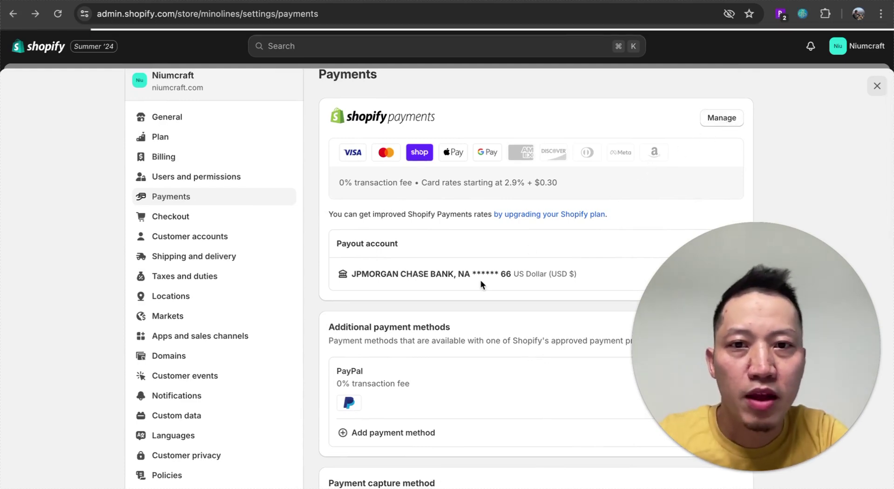
pyautogui.scroll(-3, 481, 280)
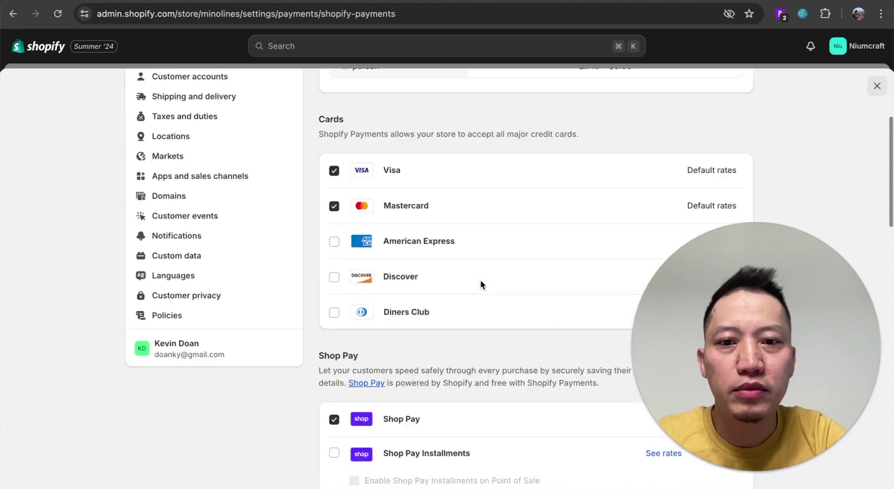
pyautogui.scroll(-15, 481, 281)
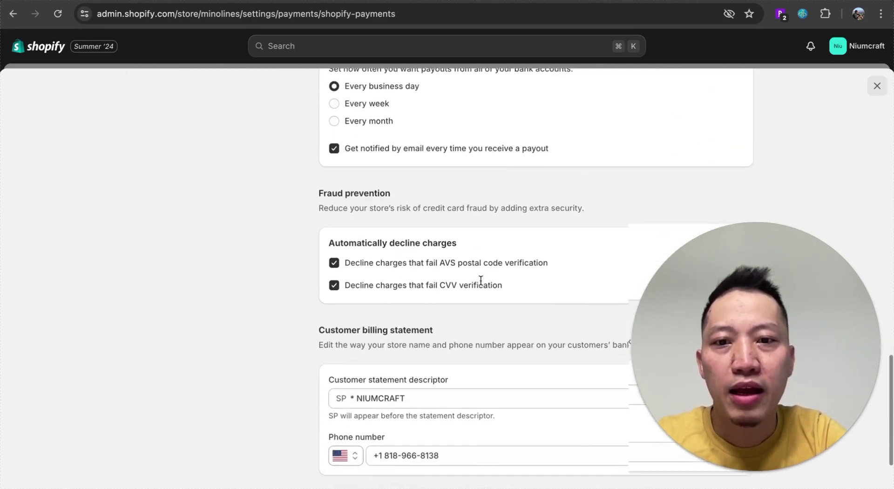
pyautogui.scroll(-1, 481, 281)
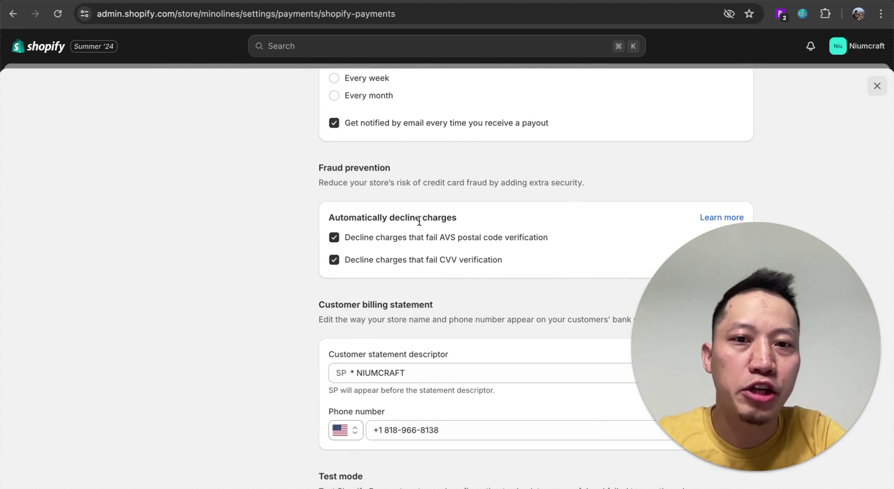
pyautogui.scroll(1, 428, 222)
pyautogui.scroll(-3, 440, 221)
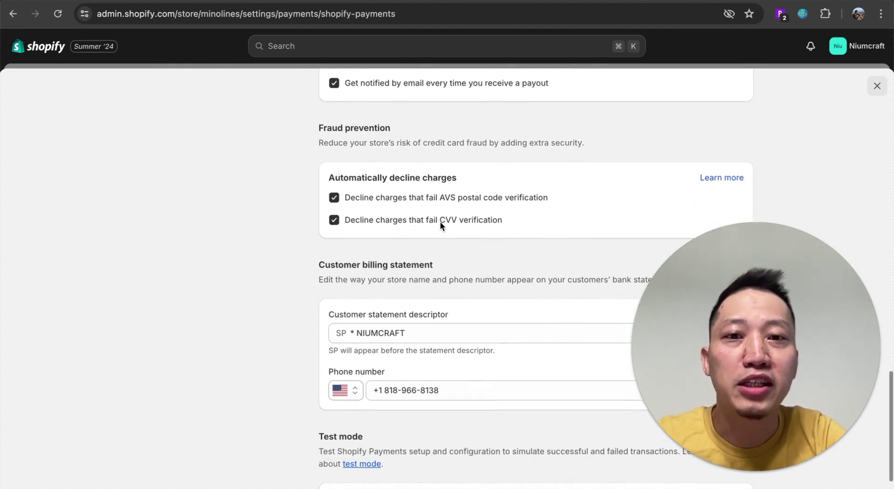
pyautogui.scroll(1, 440, 222)
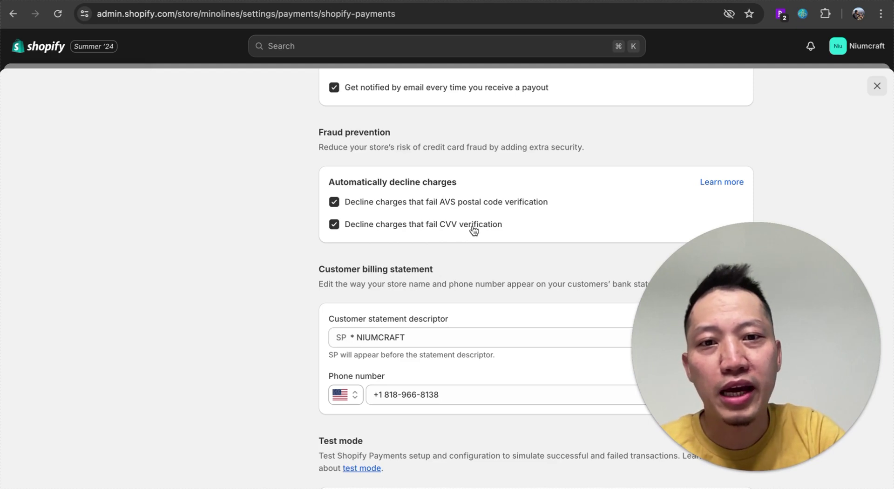
# Turn the CVV and the AVS postal code decline rules off and back on, one after the other
pyautogui.click(395, 229)
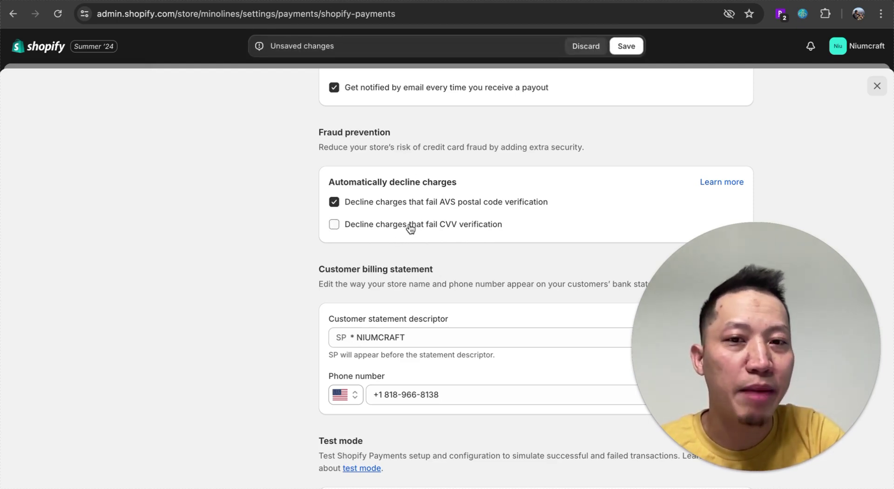
pyautogui.click(410, 227)
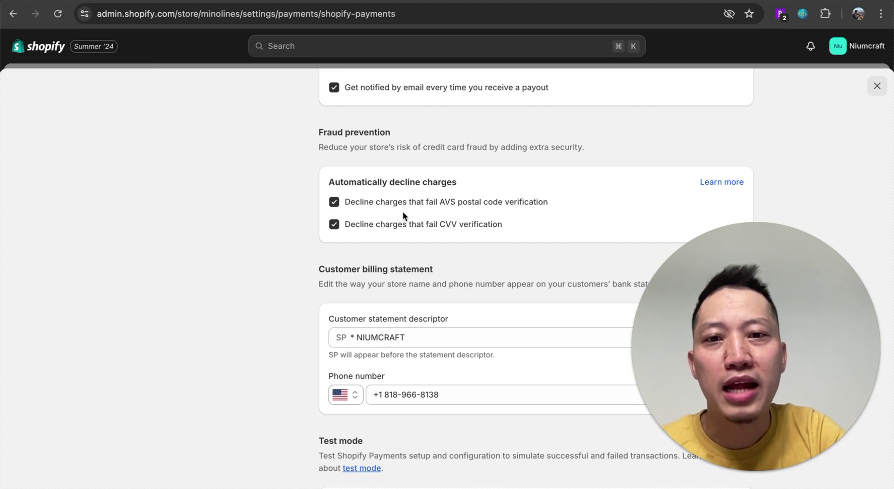
pyautogui.scroll(1, 403, 211)
pyautogui.click(334, 223)
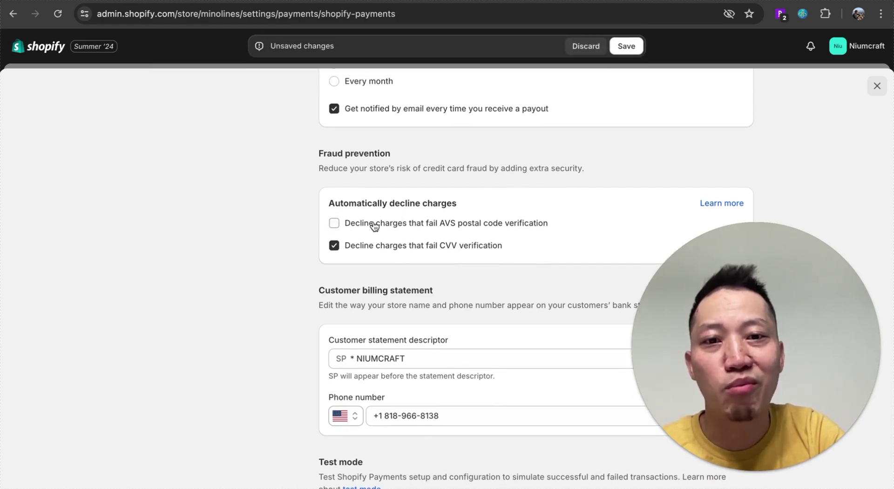
pyautogui.click(501, 230)
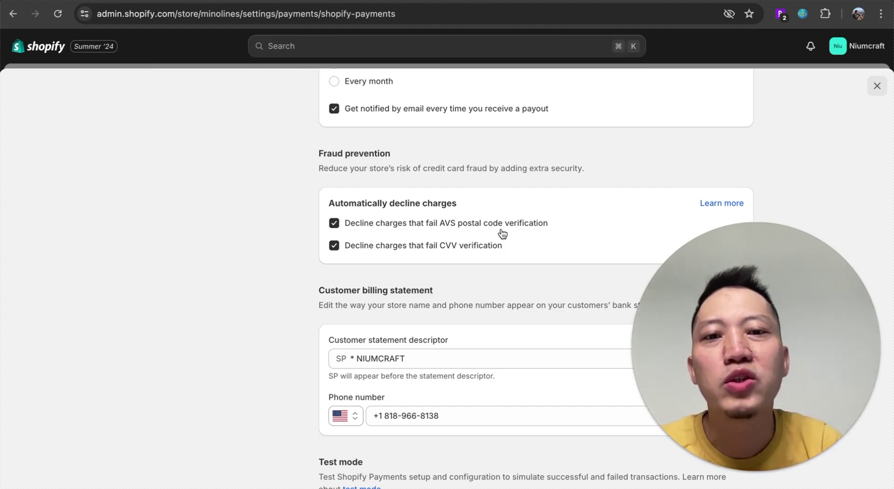
pyautogui.scroll(-1, 501, 233)
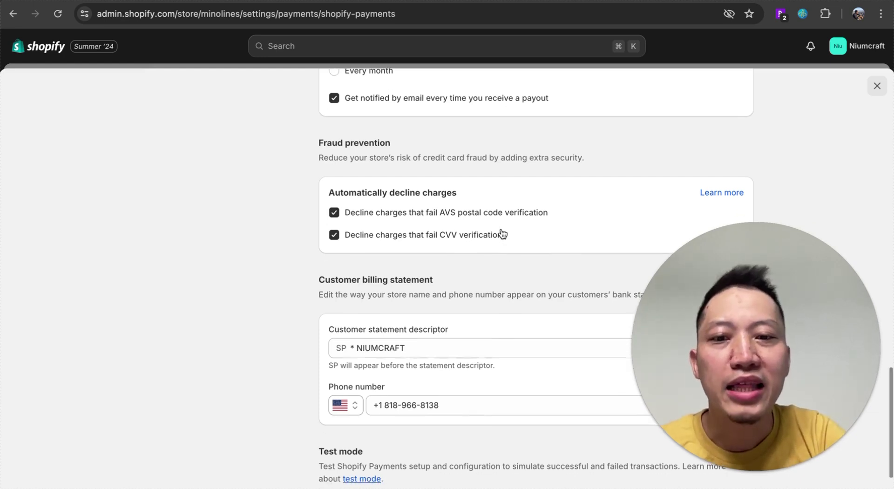
# Review the payout settings, accepted cards and payment rates of Shopify Payments
pyautogui.scroll(3, 499, 234)
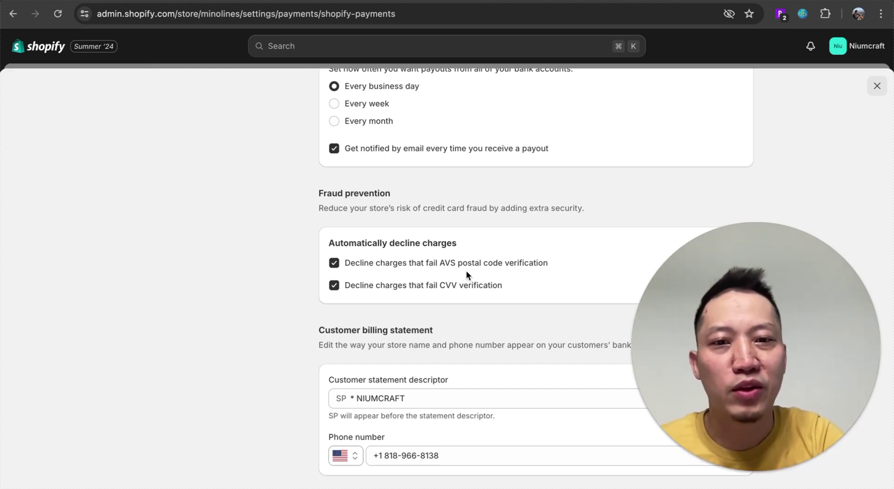
pyautogui.scroll(15, 501, 264)
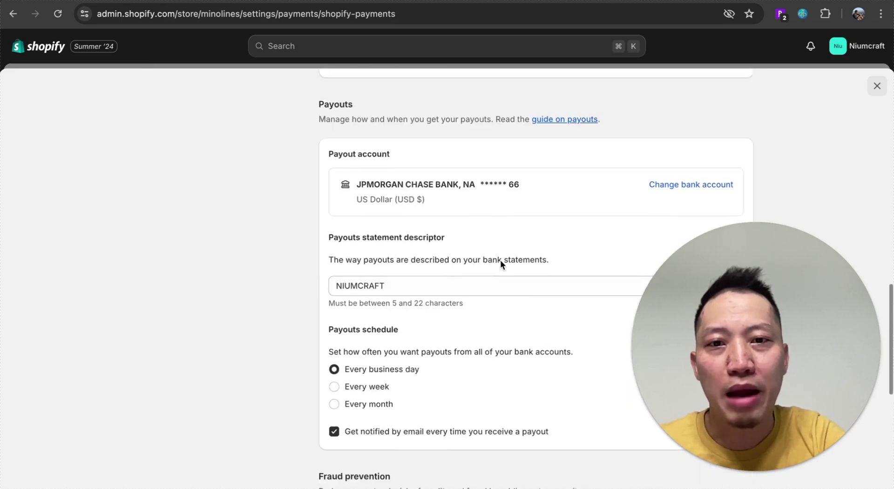
pyautogui.scroll(-2, 500, 264)
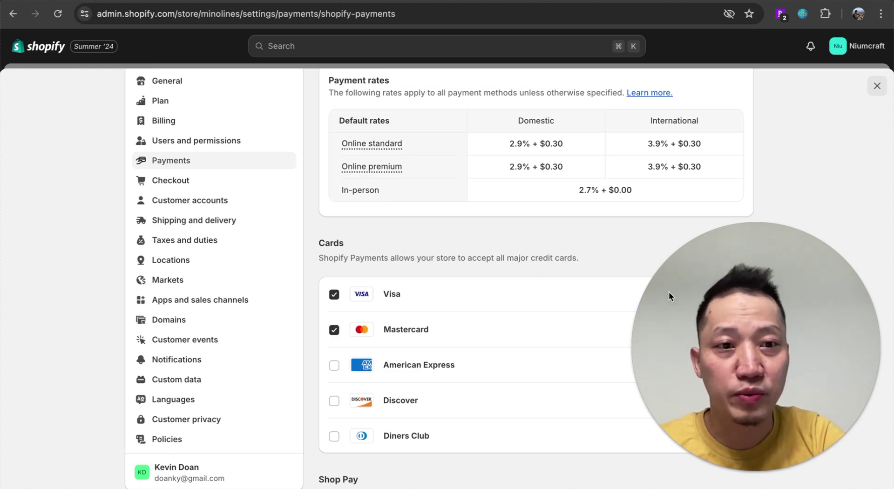
pyautogui.scroll(3, 403, 272)
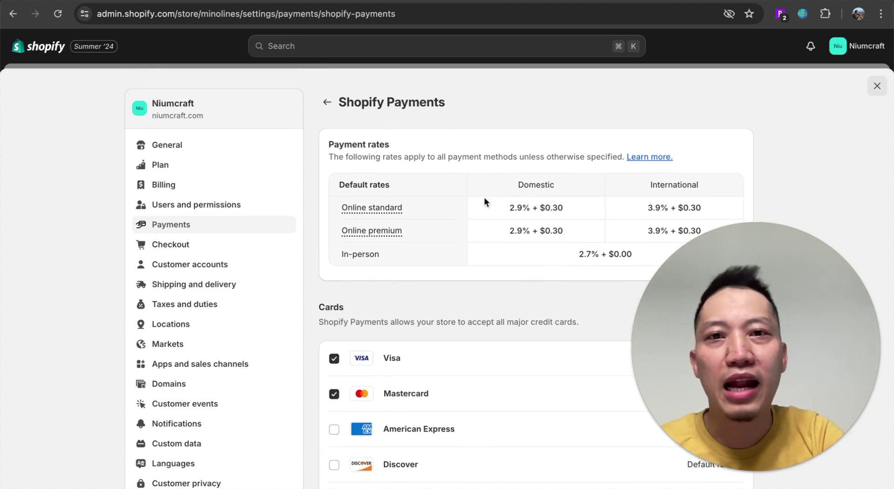
pyautogui.scroll(-5, 491, 261)
pyautogui.scroll(5, 490, 261)
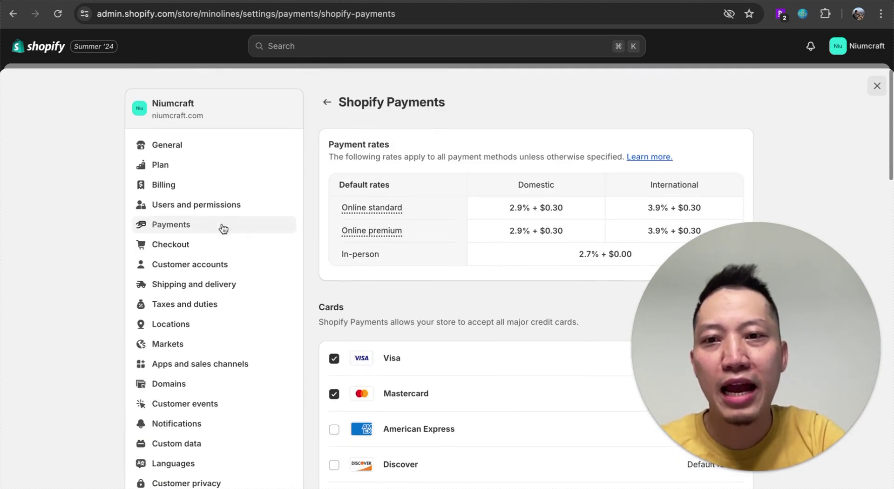
# Return to the main payment settings and review the additional payment methods and the payment capture method
pyautogui.hscroll(-5, 388, 175)
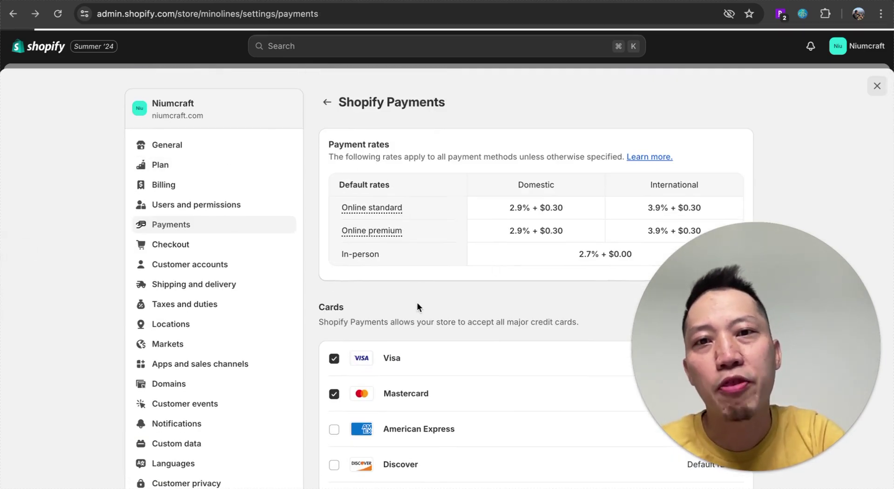
pyautogui.scroll(-3, 417, 306)
pyautogui.scroll(-10, 418, 307)
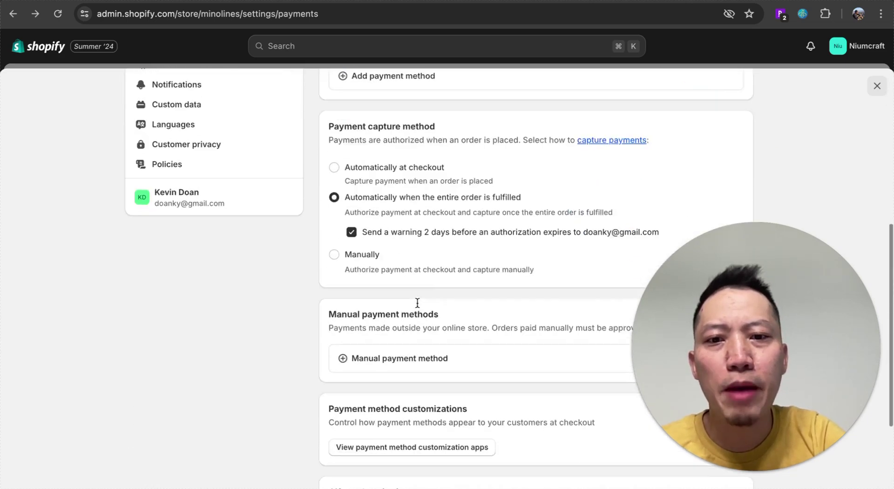
pyautogui.scroll(8, 418, 308)
pyautogui.scroll(2, 418, 308)
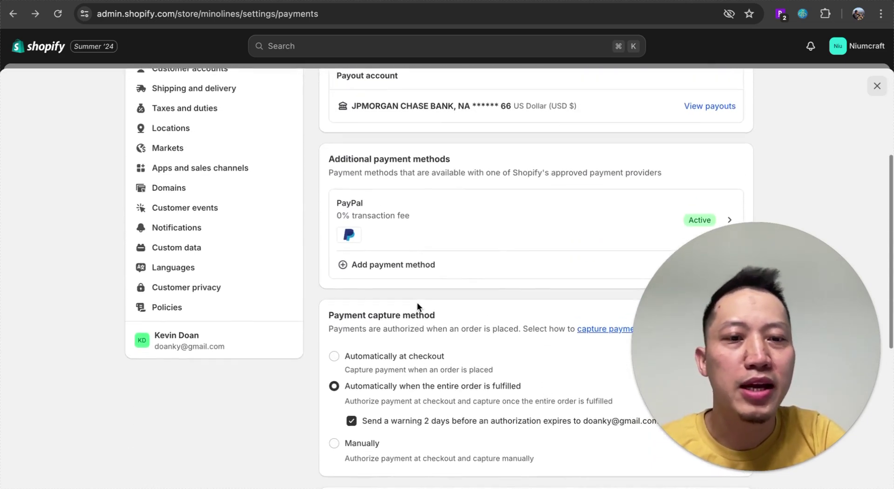
pyautogui.scroll(-2, 418, 305)
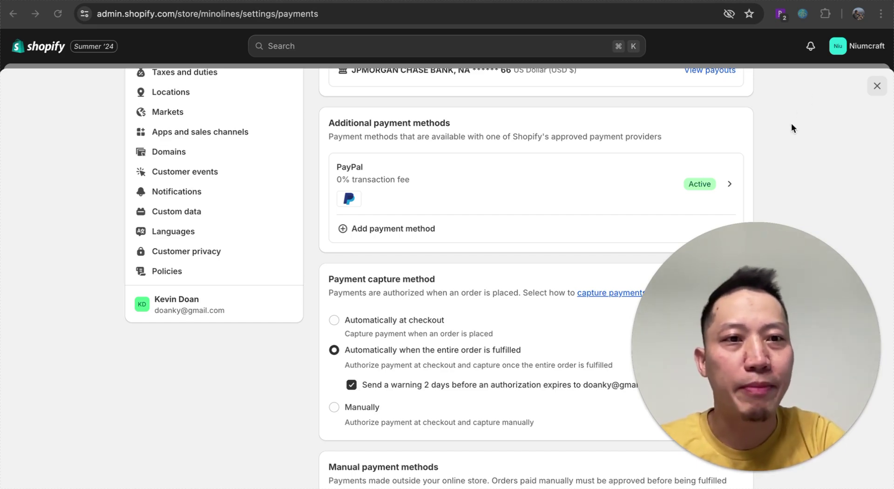
# Leave the payment settings and review the orders filtered by chargeback status Open, Won, Submitted and Lost
pyautogui.press('Escape')
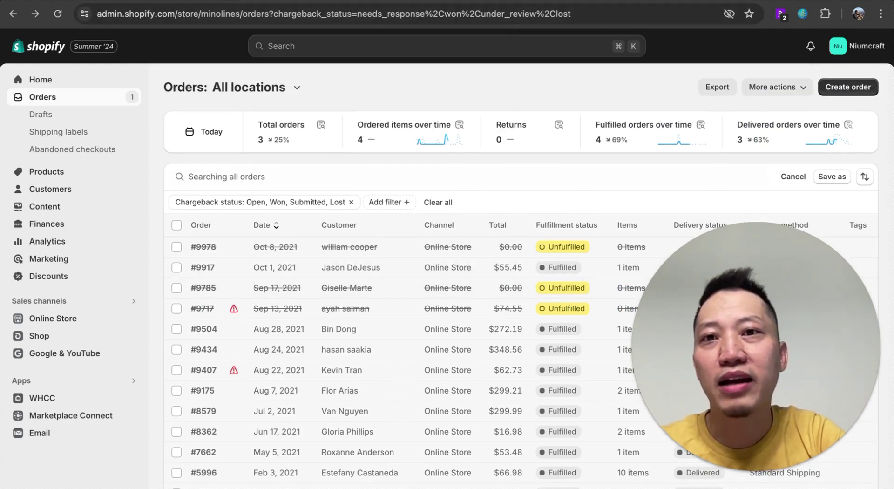
pyautogui.scroll(-1, 374, 258)
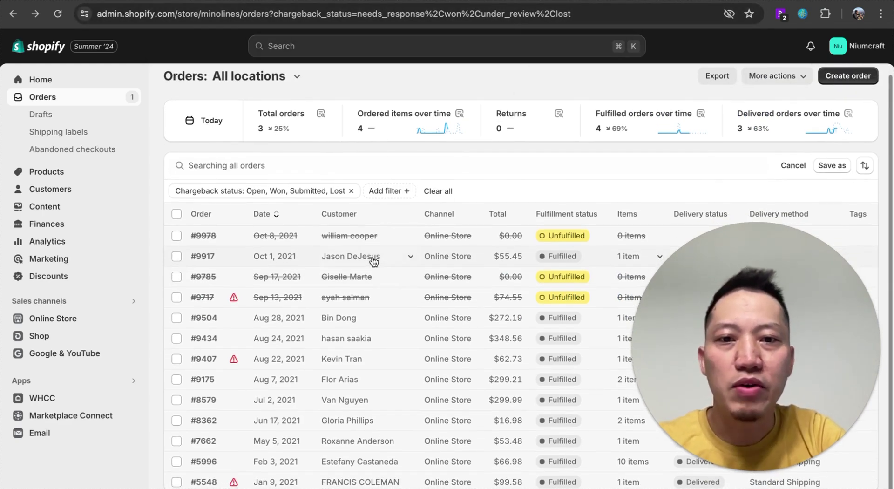
pyautogui.scroll(-2, 424, 318)
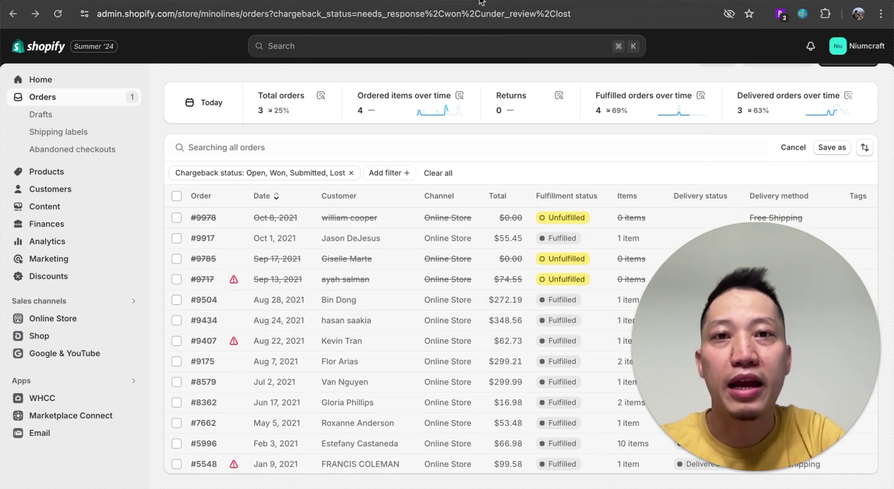
# Open the fulfilled August 24, 2021 order with the lost chargeback and examine its fulfillment and customer details
pyautogui.click(289, 301)
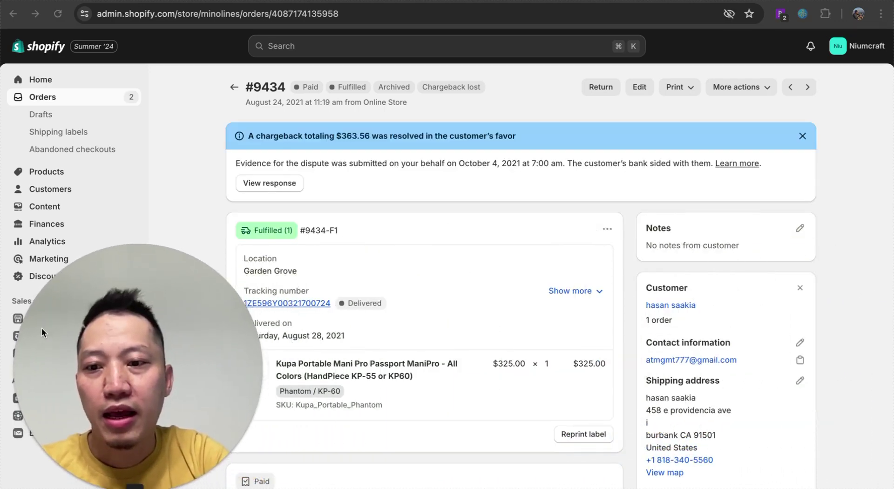
pyautogui.scroll(-1, 685, 368)
pyautogui.scroll(-2, 685, 365)
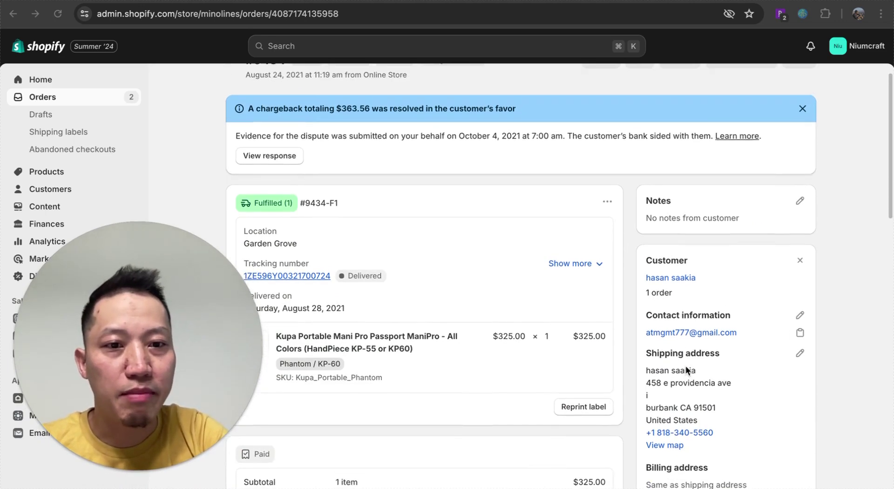
pyautogui.click(708, 348)
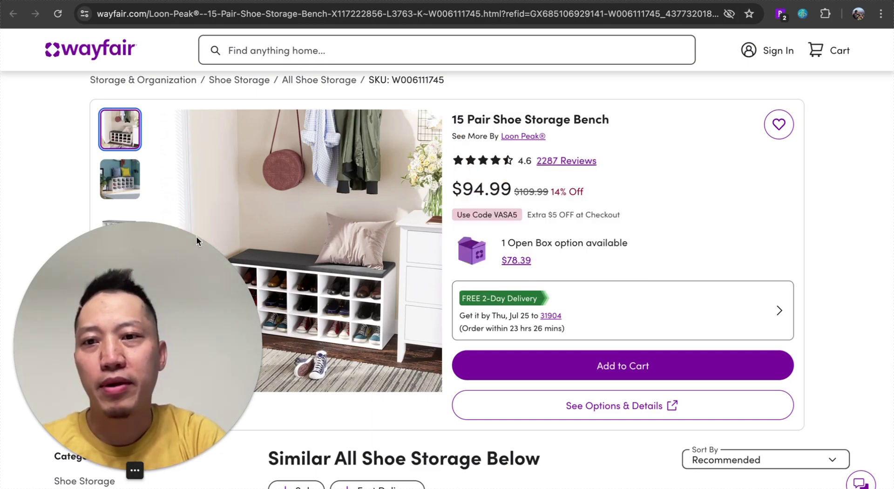
pyautogui.moveTo(167, 262); pyautogui.dragTo(793, 260)
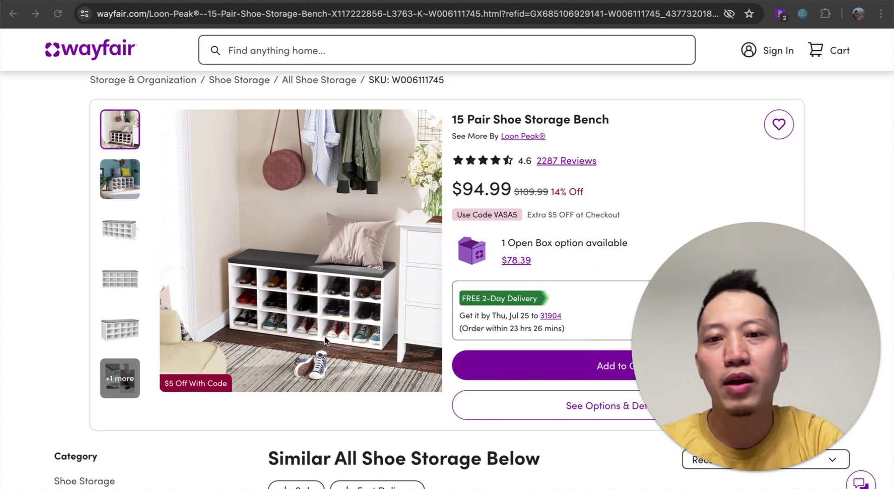
pyautogui.scroll(-1, 325, 339)
pyautogui.scroll(1, 326, 339)
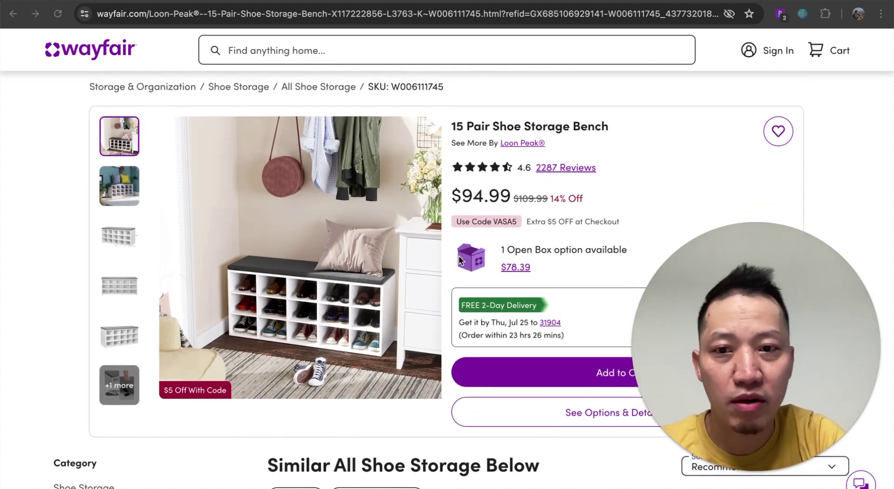
pyautogui.scroll(-1, 359, 325)
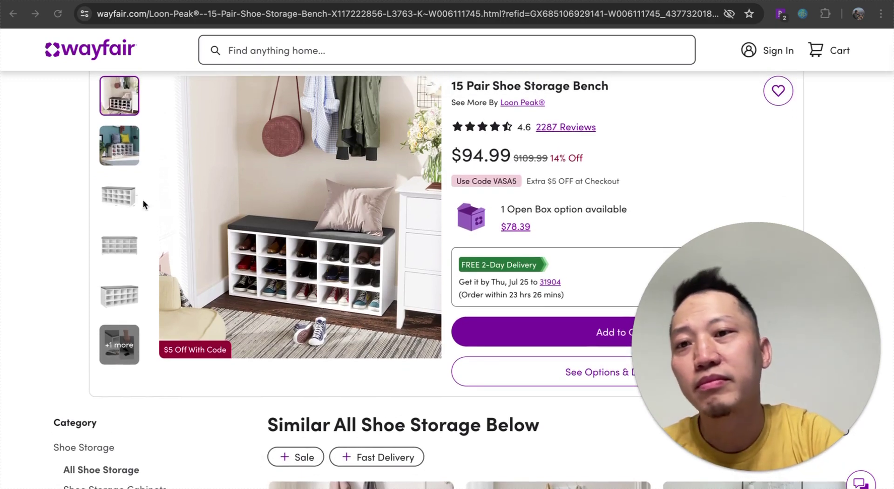
# View the second product photo of the Wayfair 15 Pair Shoe Storage Bench enlarged and close the enlarged view
pyautogui.click(129, 144)
pyautogui.click(129, 140)
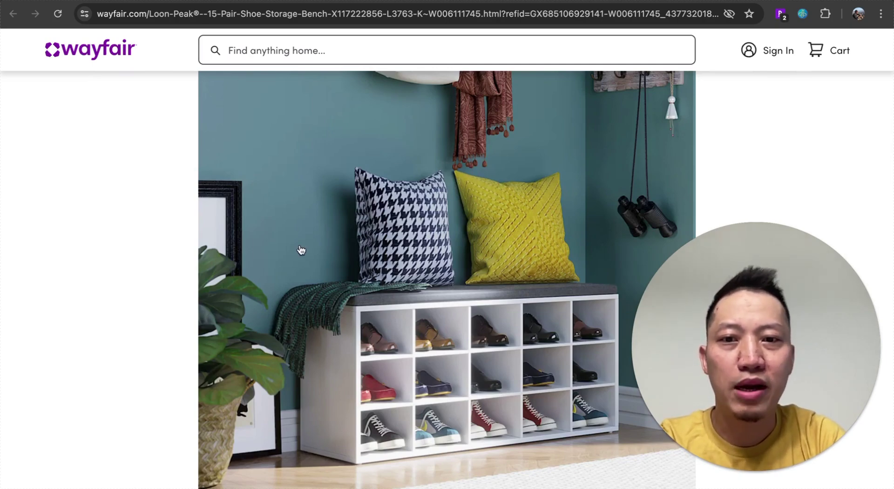
pyautogui.click(394, 336)
pyautogui.scroll(1, 350, 292)
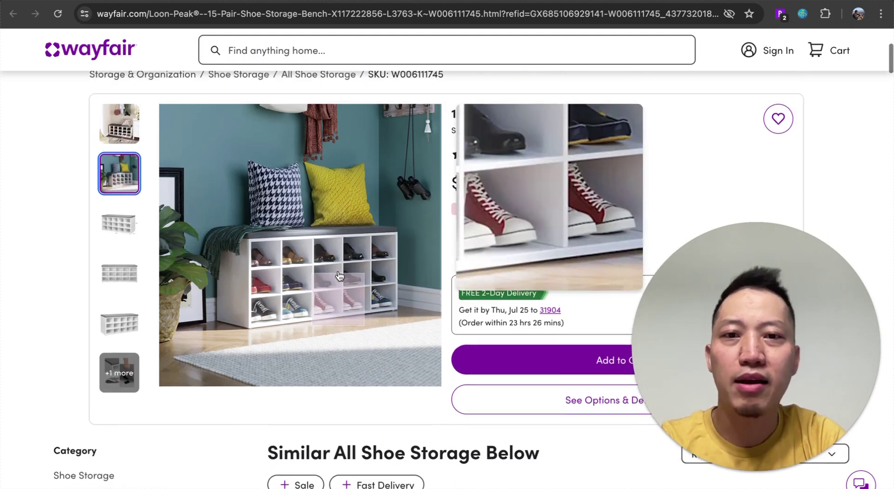
# Examine the shoe compartments in the bench photo and the product details on the 15 Pair Shoe Storage Bench page
pyautogui.scroll(1, 397, 323)
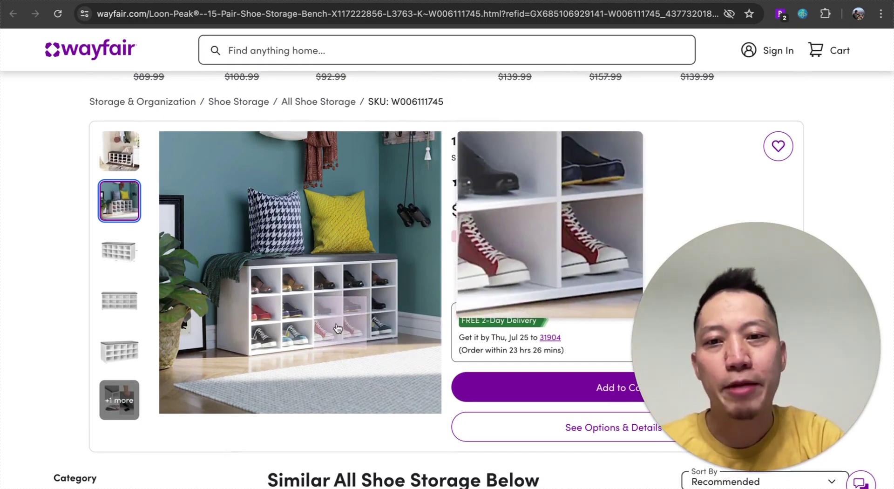
pyautogui.scroll(2, 264, 286)
pyautogui.scroll(5, 454, 177)
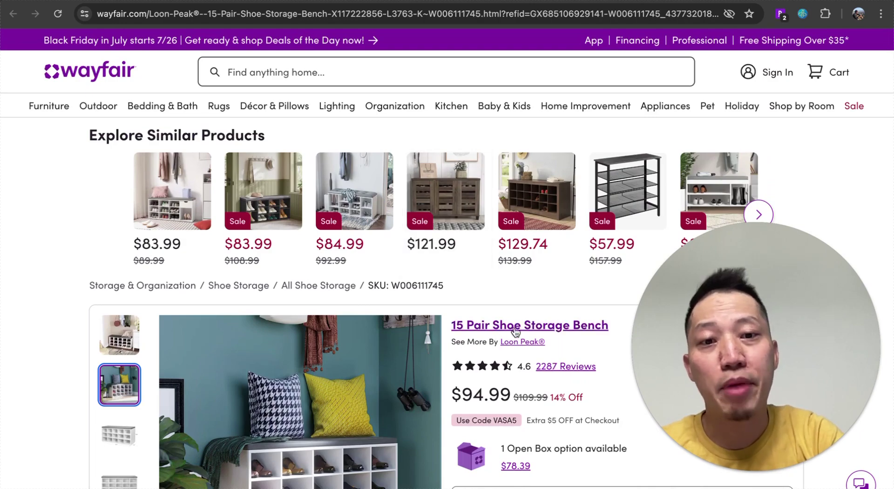
pyautogui.scroll(-2, 590, 333)
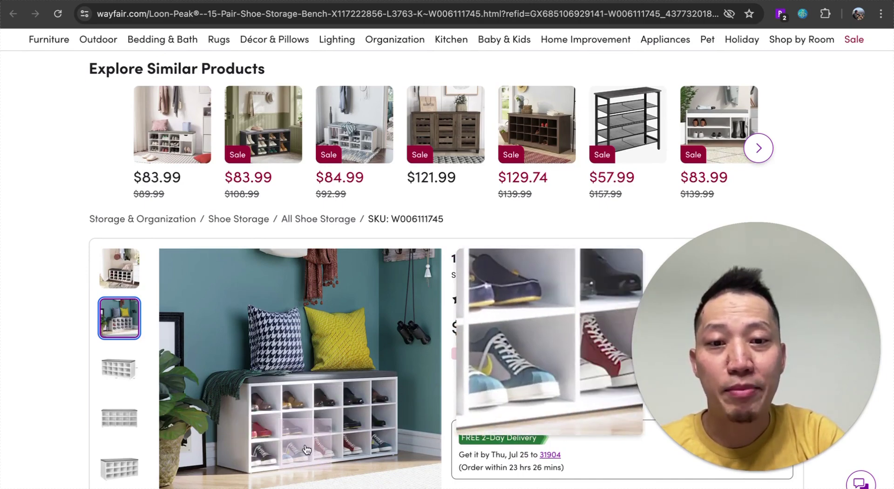
pyautogui.scroll(-1, 380, 414)
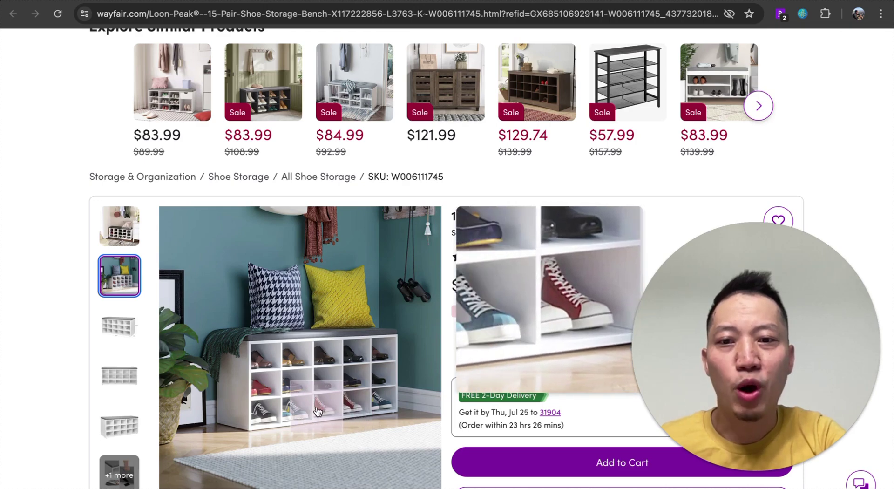
pyautogui.scroll(-3, 297, 412)
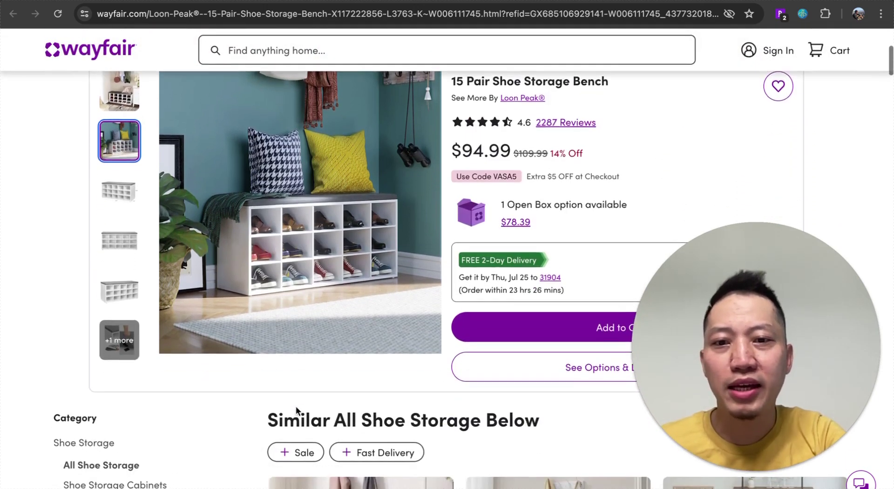
pyautogui.scroll(1, 296, 406)
pyautogui.scroll(1, 297, 407)
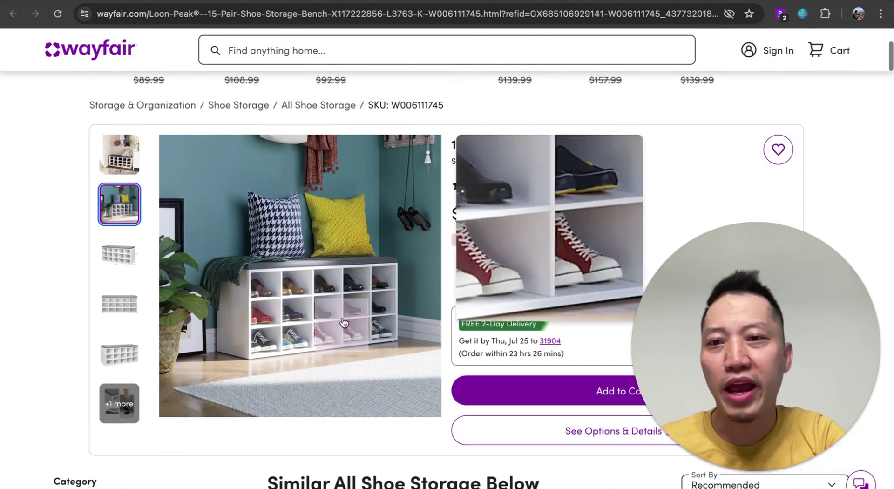
# View the enlarged product photos from the first one through the dimensions image, and close the enlarged view
pyautogui.click(135, 168)
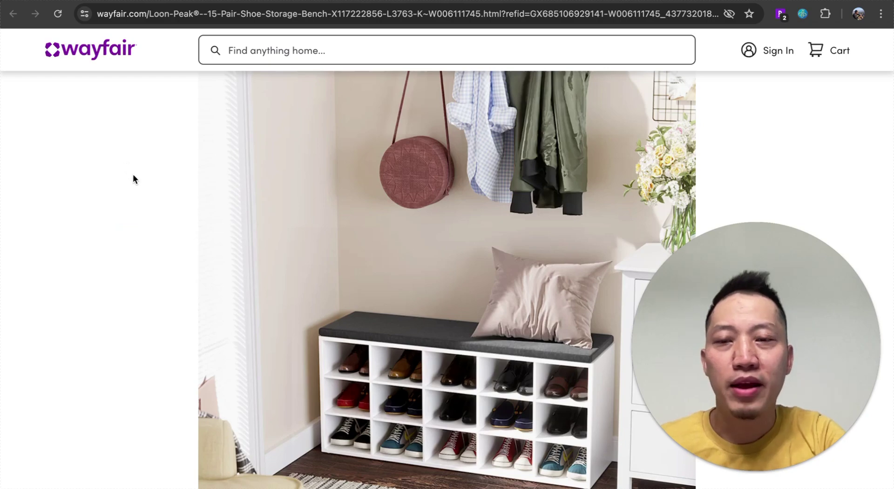
pyautogui.scroll(-2, 328, 322)
pyautogui.scroll(-8, 328, 322)
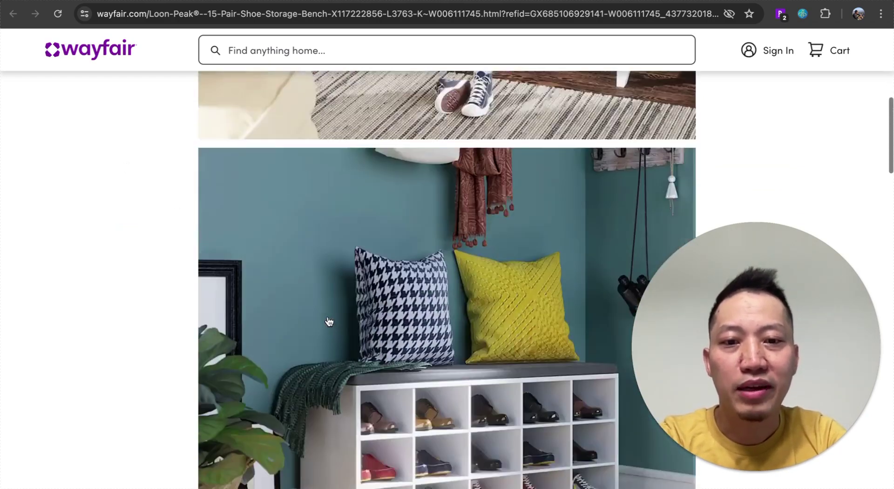
pyautogui.scroll(-12, 329, 321)
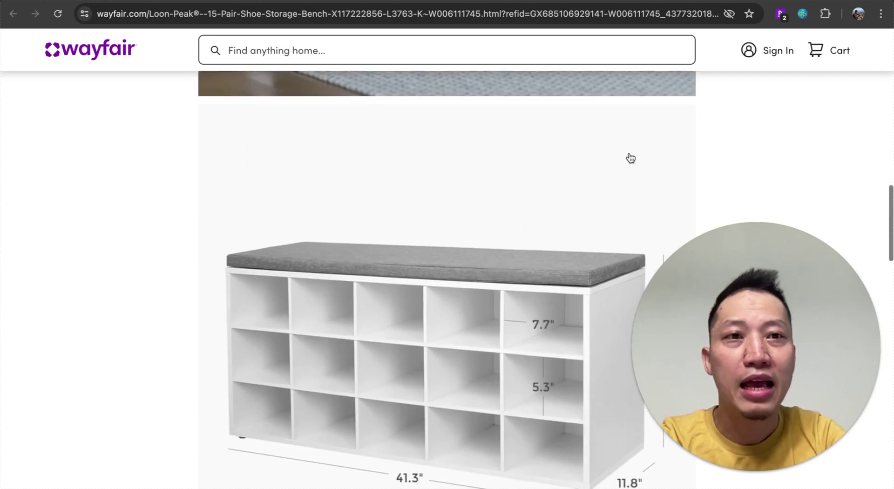
pyautogui.press('Escape')
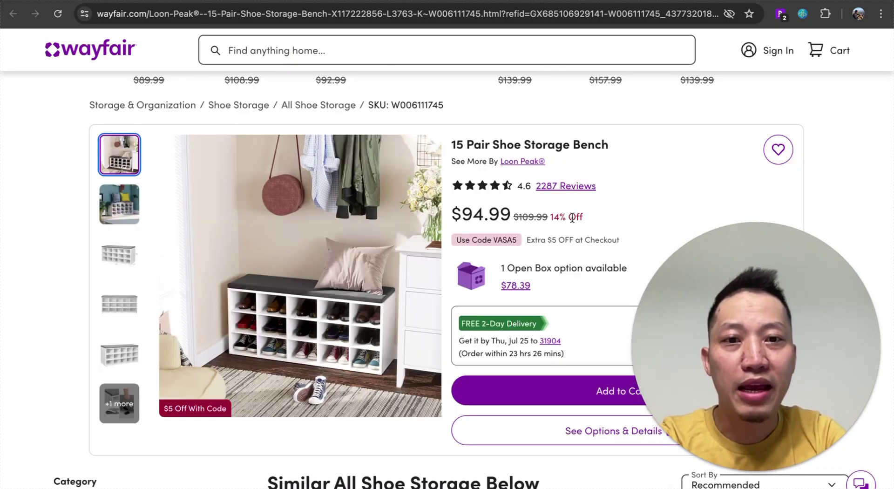
# Open the bench's product reviews and sort them by Lowest rating
pyautogui.click(578, 186)
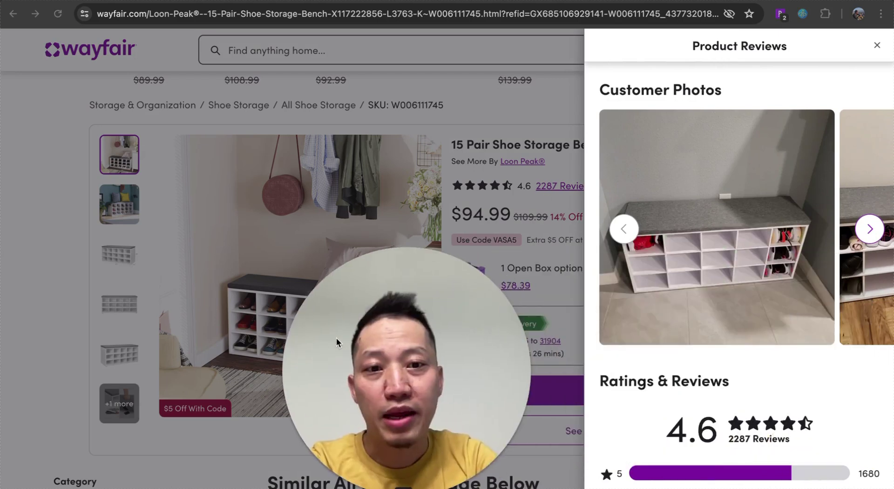
pyautogui.scroll(-4, 703, 364)
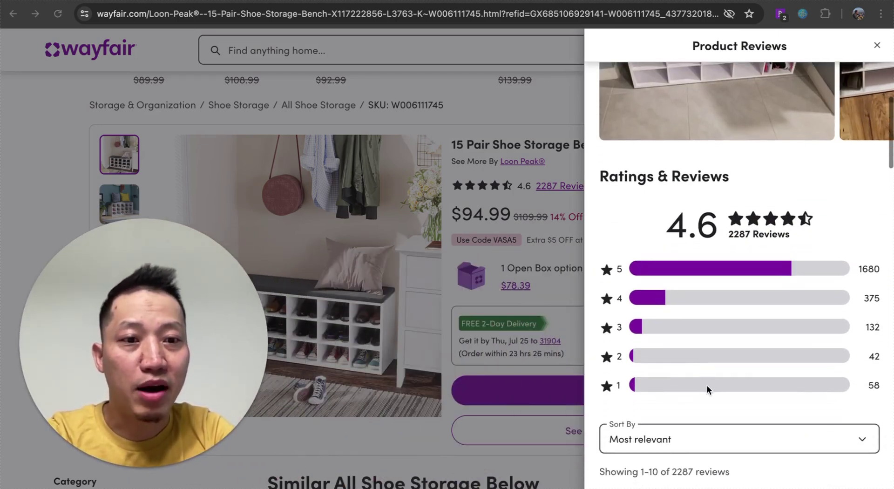
pyautogui.click(682, 436)
pyautogui.click(672, 406)
pyautogui.scroll(-6, 672, 403)
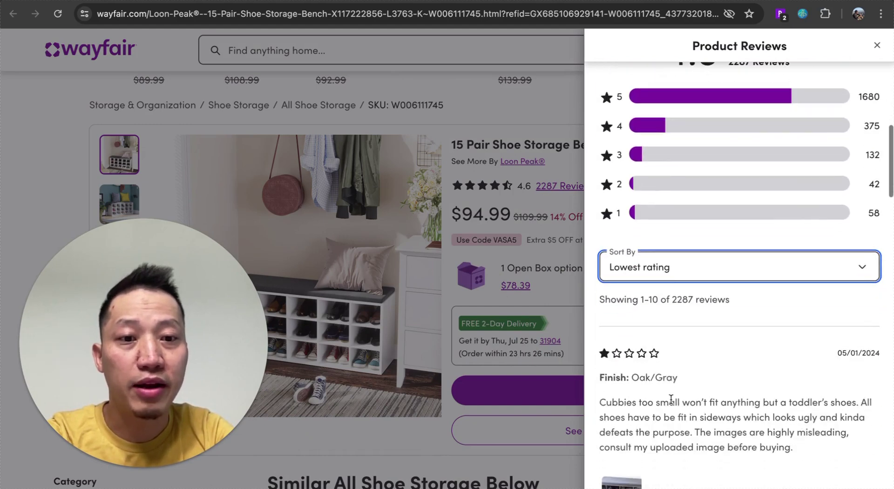
# View the customer photos attached to the one-star reviews dated 05/01/2024 and 07/04/2024, and close the photo view
pyautogui.scroll(-1, 671, 399)
pyautogui.click(636, 358)
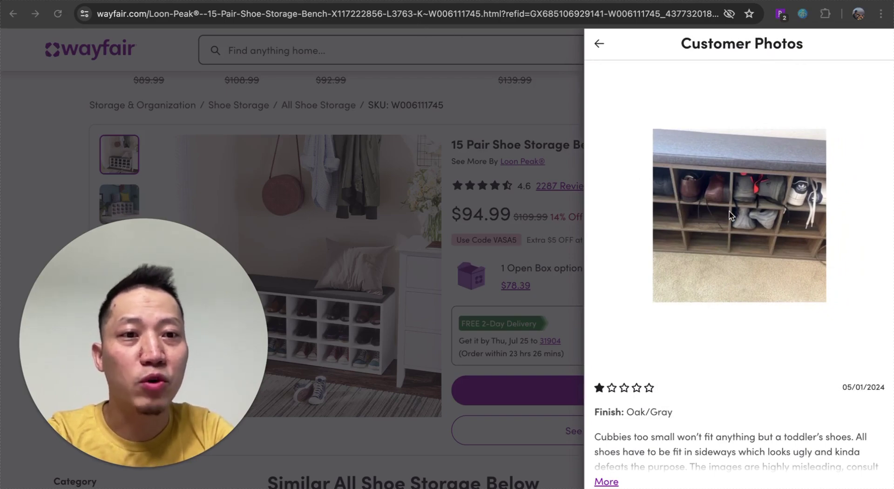
pyautogui.scroll(-1, 743, 217)
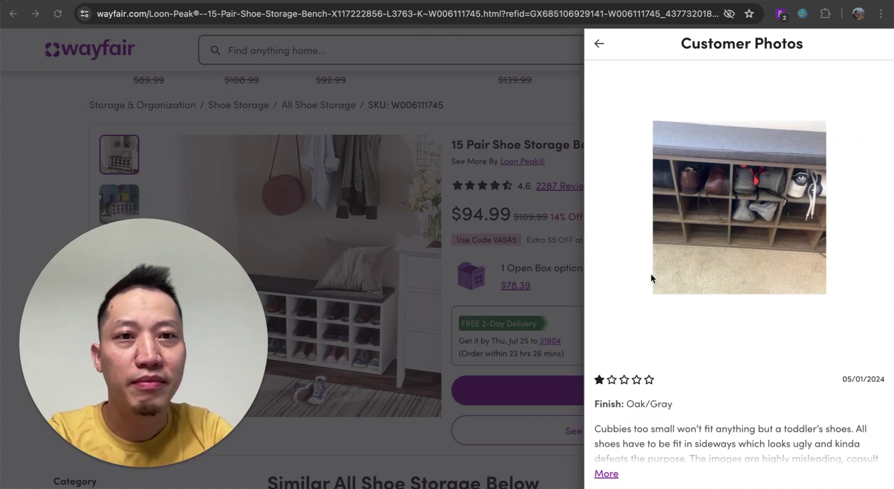
pyautogui.click(600, 45)
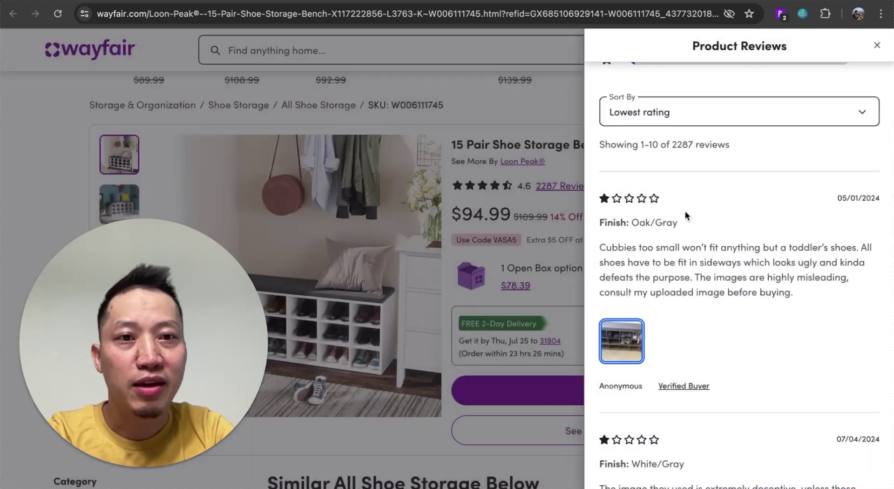
pyautogui.scroll(-5, 708, 273)
pyautogui.click(625, 295)
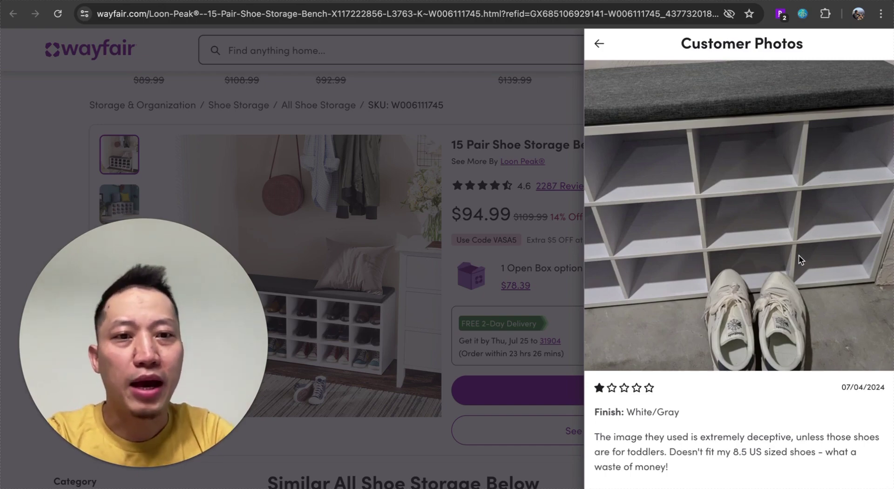
pyautogui.press('Escape')
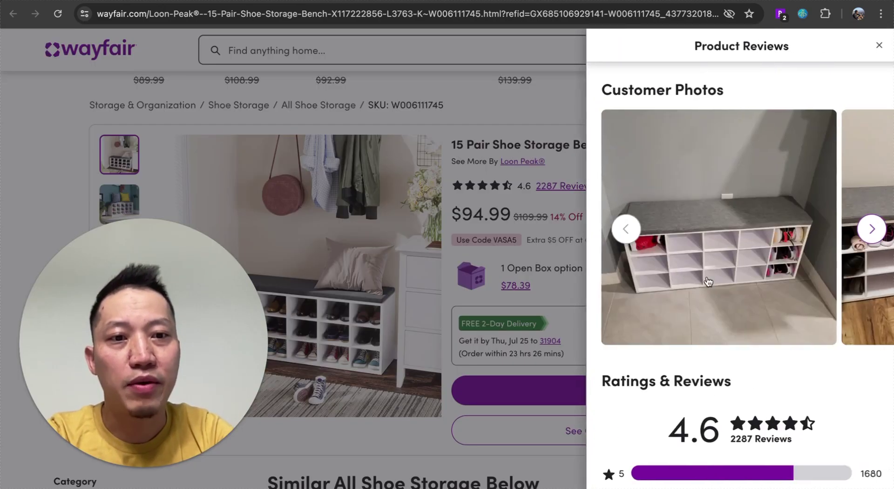
# Reopen the customer photos from the reviews and browse through the buyers' pictures of the bench
pyautogui.press('Return')
pyautogui.click(762, 259)
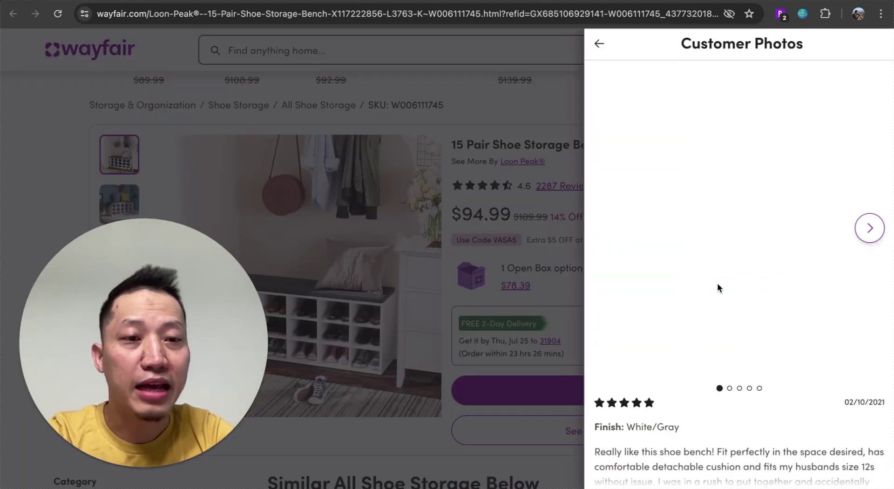
pyautogui.click(868, 229)
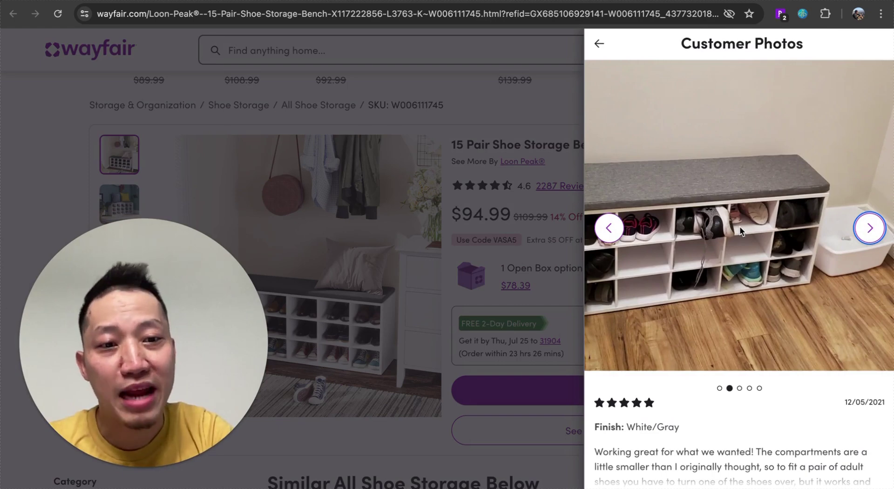
pyautogui.click(870, 228)
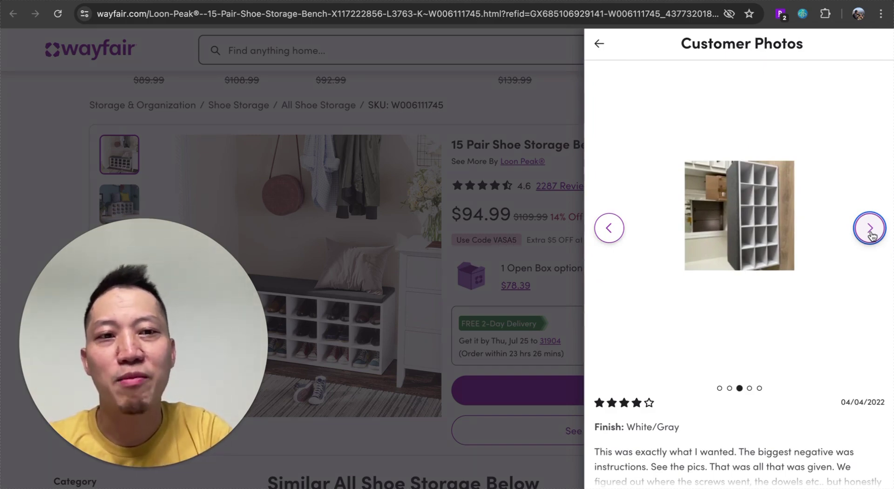
pyautogui.click(870, 228)
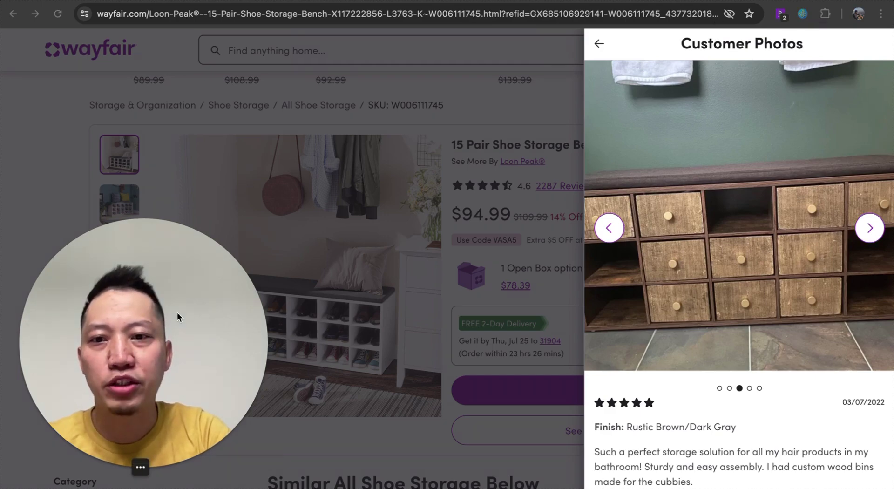
pyautogui.moveTo(177, 312); pyautogui.dragTo(801, 324)
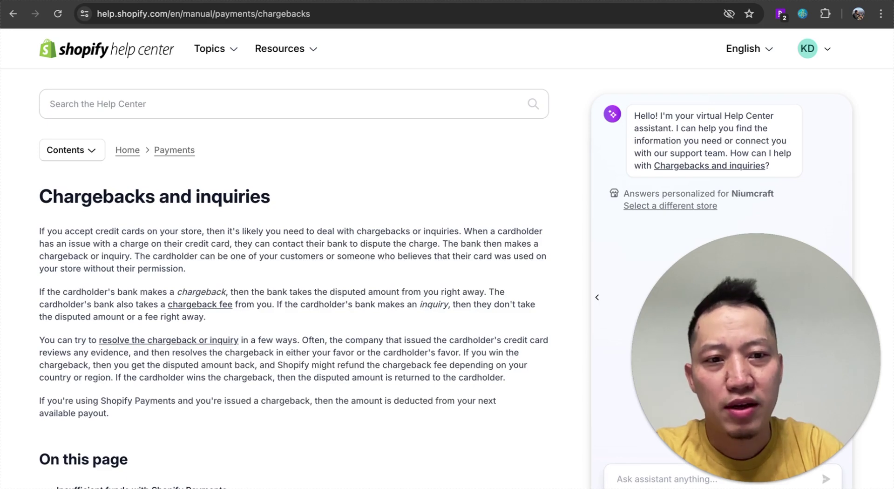
# Read the Shopify Help Center article "Chargebacks and inquiries"
pyautogui.scroll(-3, 498, 154)
pyautogui.scroll(-2, 498, 154)
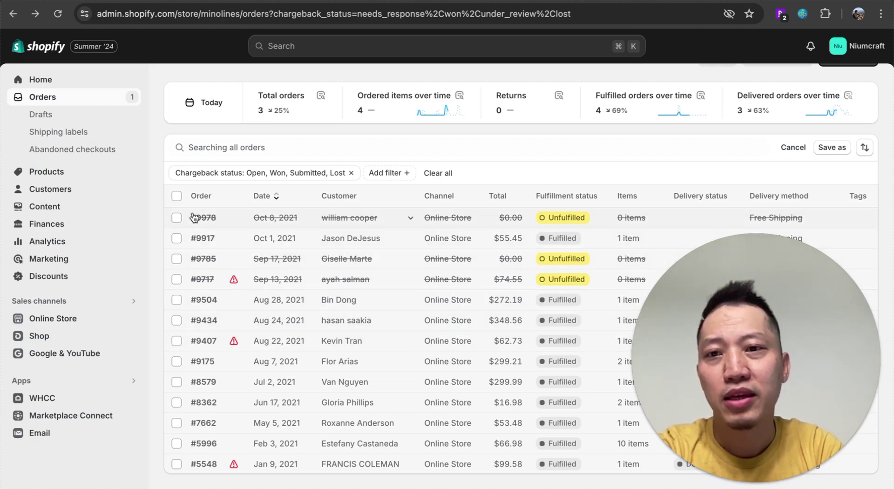
# Select all orders in the chargeback-filtered list to check their count, and clear the selection
pyautogui.click(176, 196)
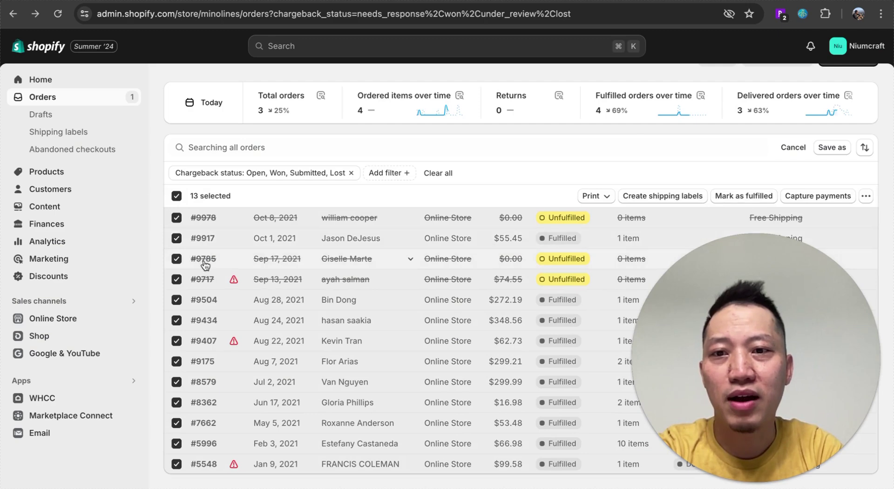
pyautogui.click(176, 196)
# Filter the orders to chargeback status Lost only and select all the listed orders to check their count
pyautogui.click(316, 174)
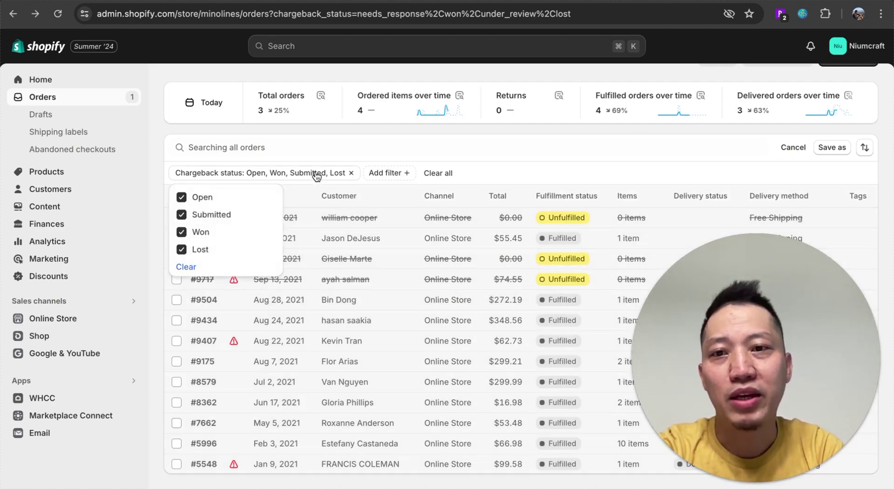
pyautogui.click(182, 232)
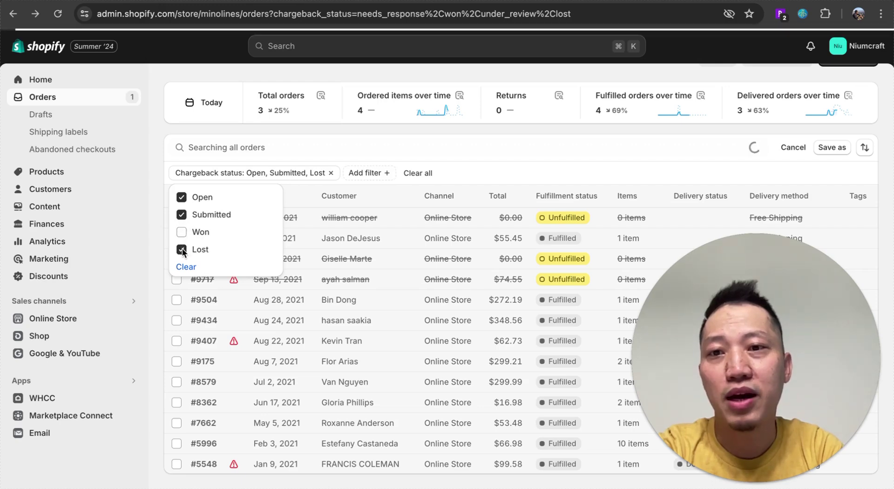
pyautogui.click(182, 249)
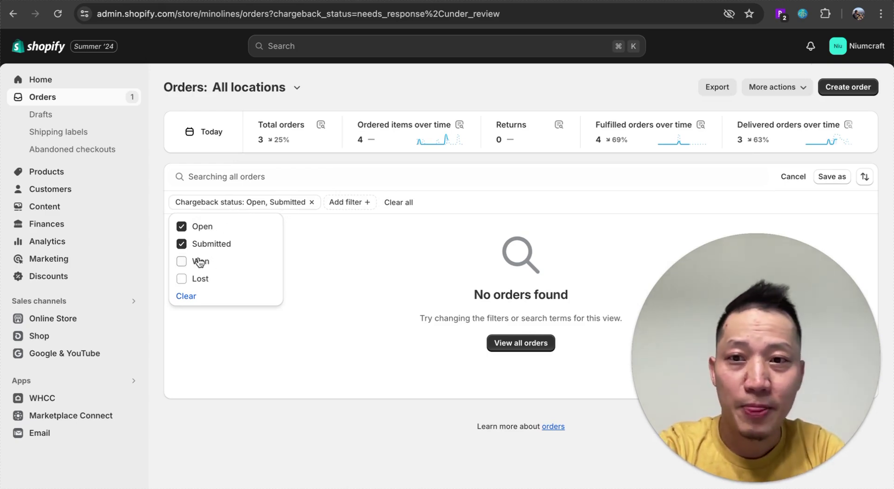
pyautogui.click(182, 244)
pyautogui.click(182, 227)
pyautogui.click(182, 279)
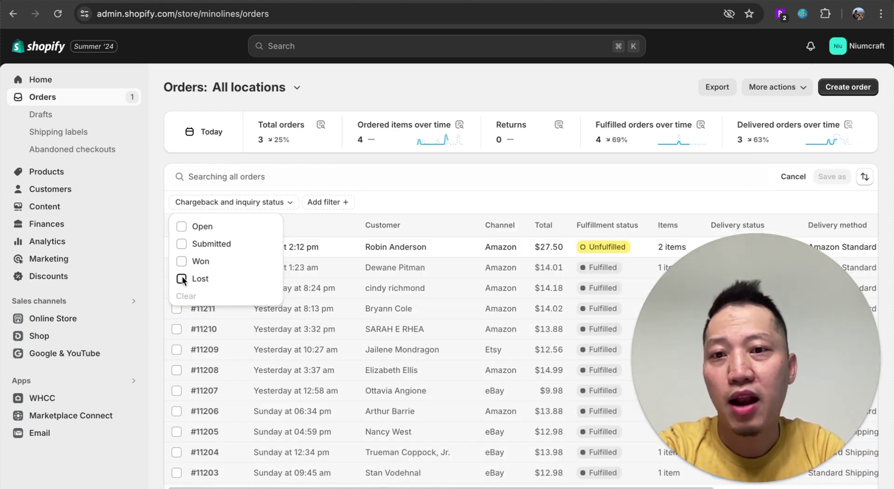
pyautogui.click(425, 203)
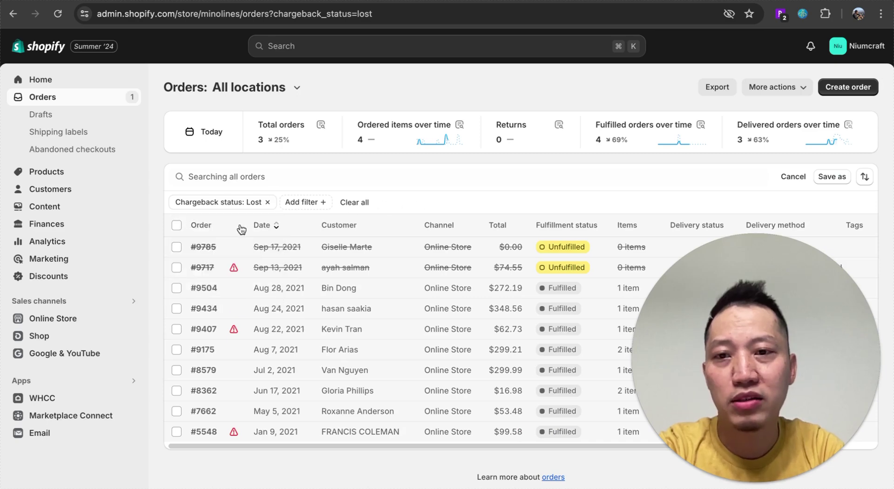
pyautogui.click(176, 226)
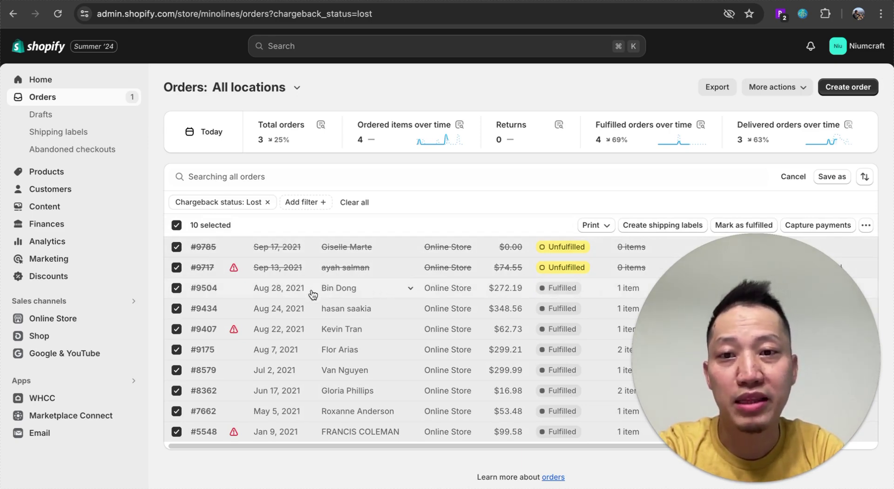
# Switch the chargeback status filter from Lost to Won only
pyautogui.click(218, 203)
pyautogui.click(185, 257)
pyautogui.click(181, 278)
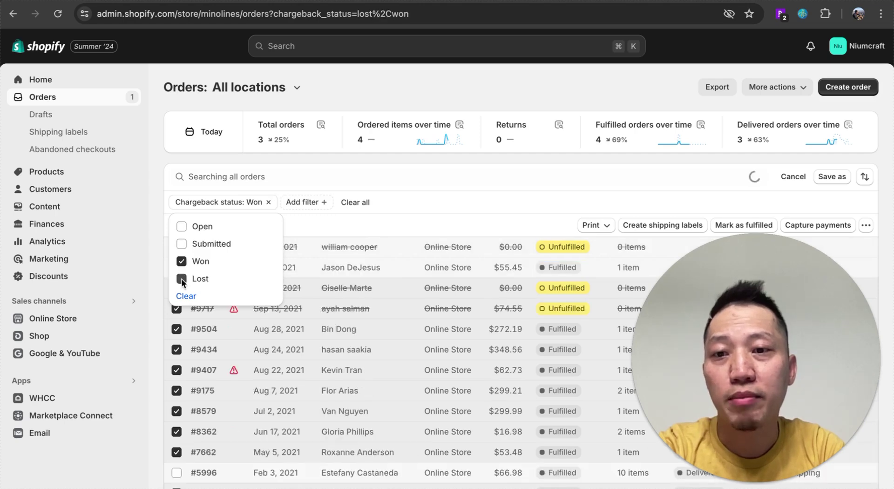
pyautogui.click(419, 217)
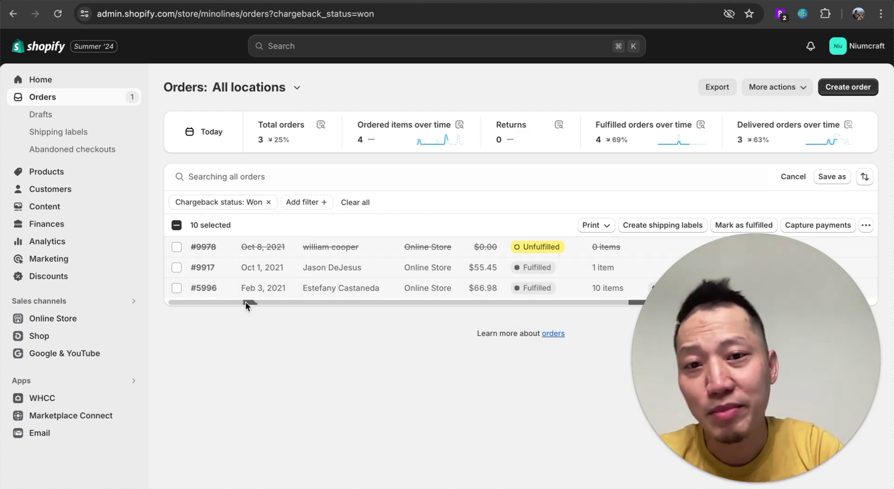
# Open the fulfilled February 3, 2021 order and highlight the heading of its chargeback resolution notice
pyautogui.click(205, 289)
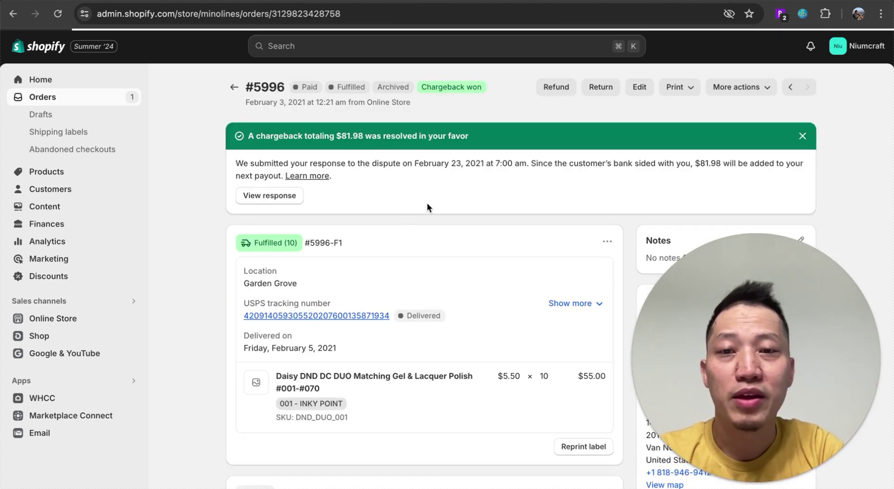
pyautogui.tripleClick(342, 136)
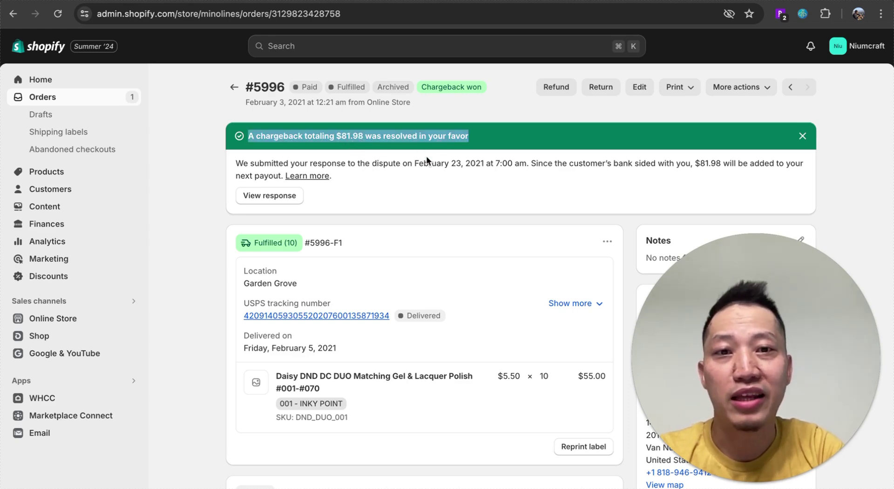
# Highlight the dispute response explanation in the order's chargeback notice and return to the list of won chargebacks
pyautogui.tripleClick(415, 166)
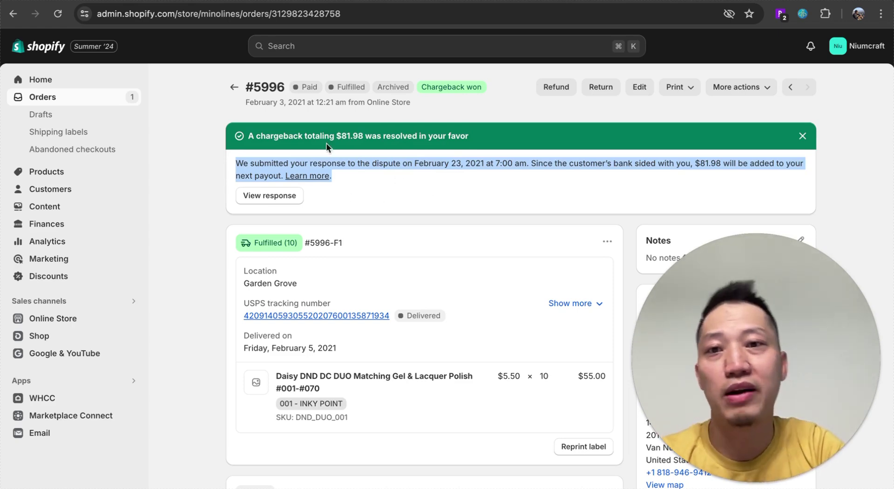
pyautogui.click(232, 91)
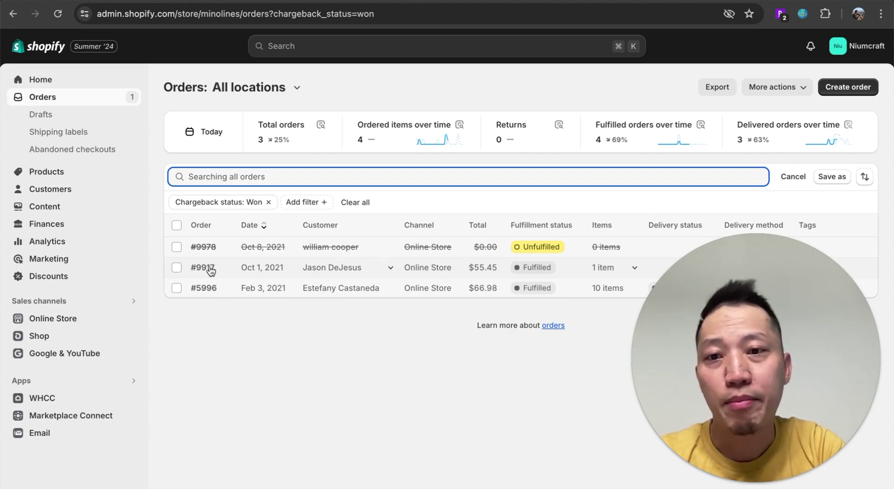
# Open the October 1, 2021 order, highlight the amount and explanation in its chargeback notice, and return to the filtered orders
pyautogui.click(207, 268)
pyautogui.tripleClick(359, 135)
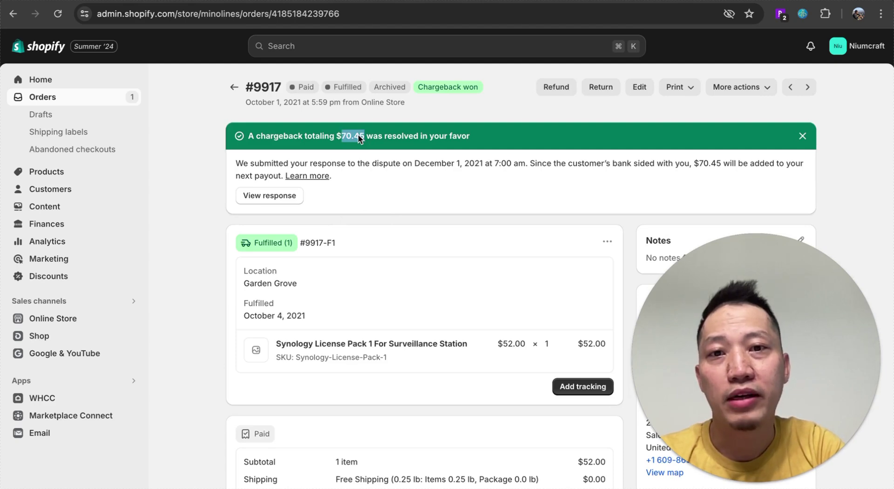
pyautogui.doubleClick(357, 163)
pyautogui.tripleClick(356, 162)
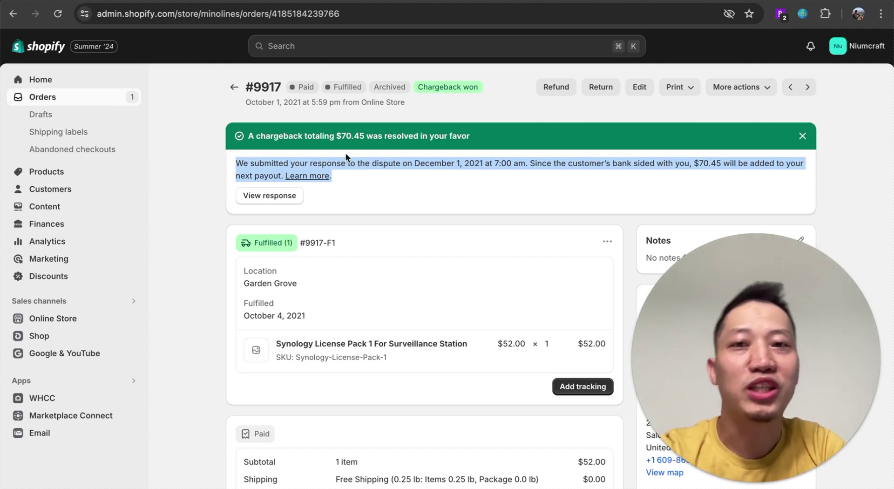
pyautogui.click(234, 88)
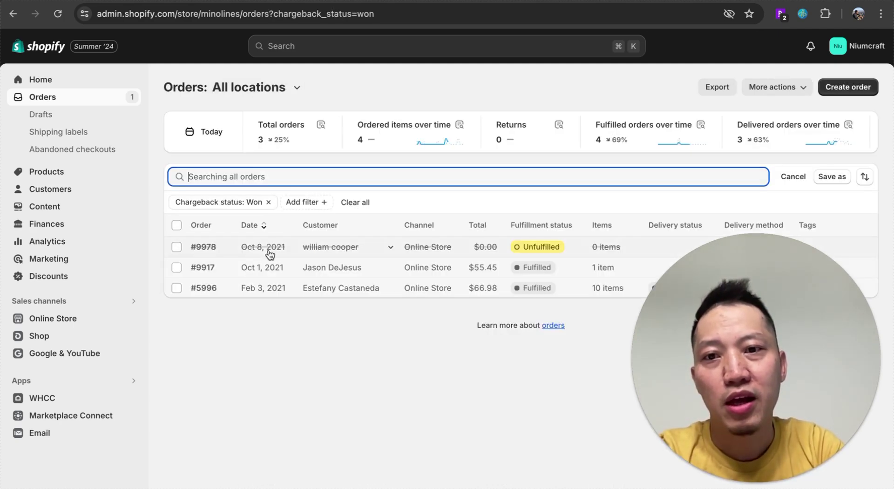
# Add Lost to the chargeback status filter alongside Won, and switch to the Shopify chargeback presentation's title slide
pyautogui.click(212, 203)
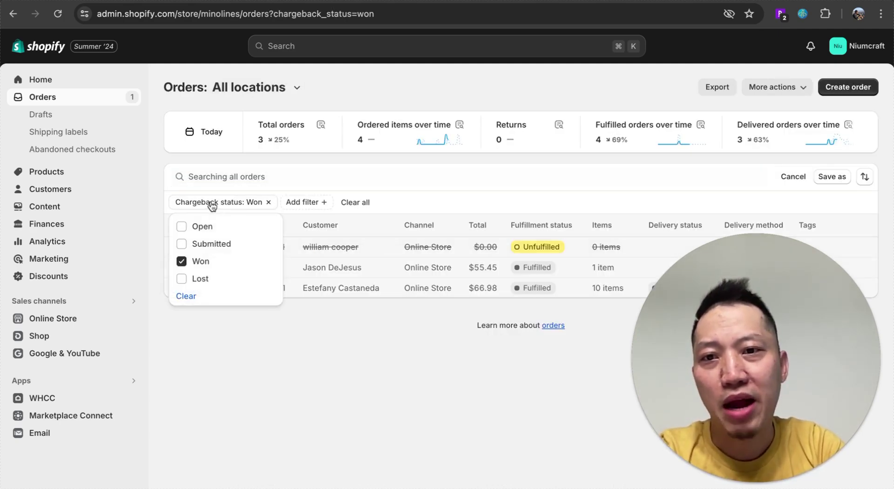
pyautogui.click(181, 279)
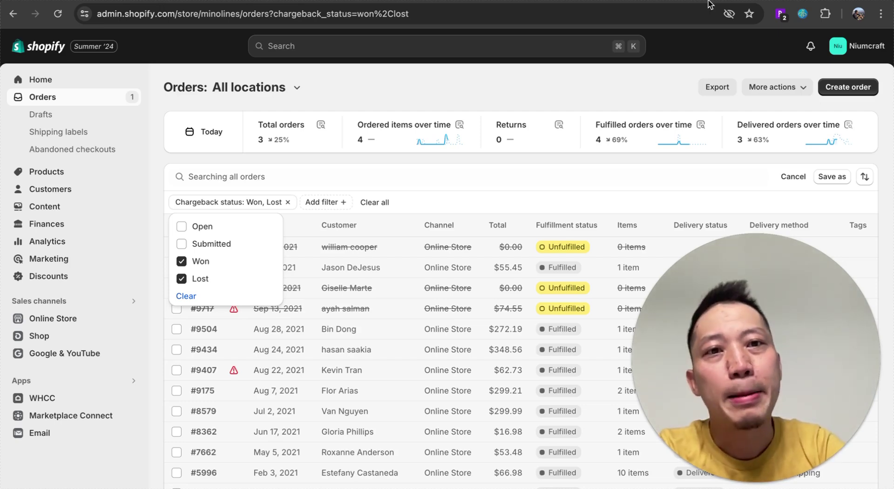
pyautogui.hotkey('ctrl', 'Right')
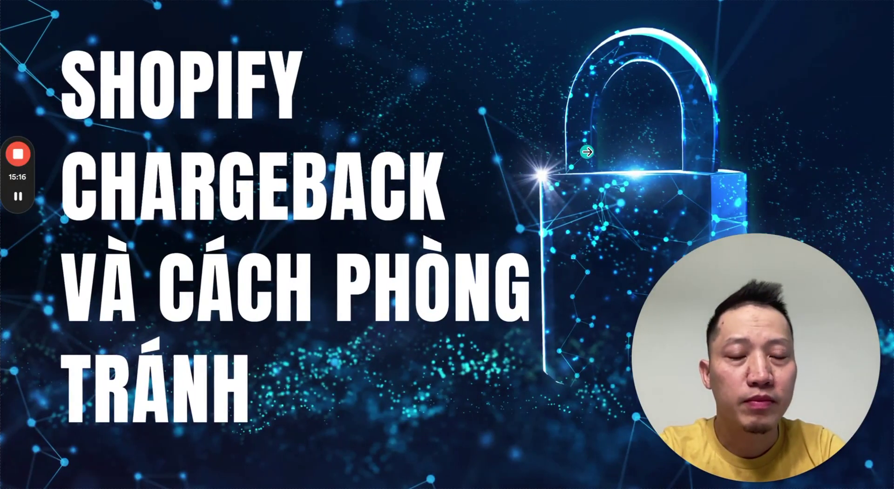